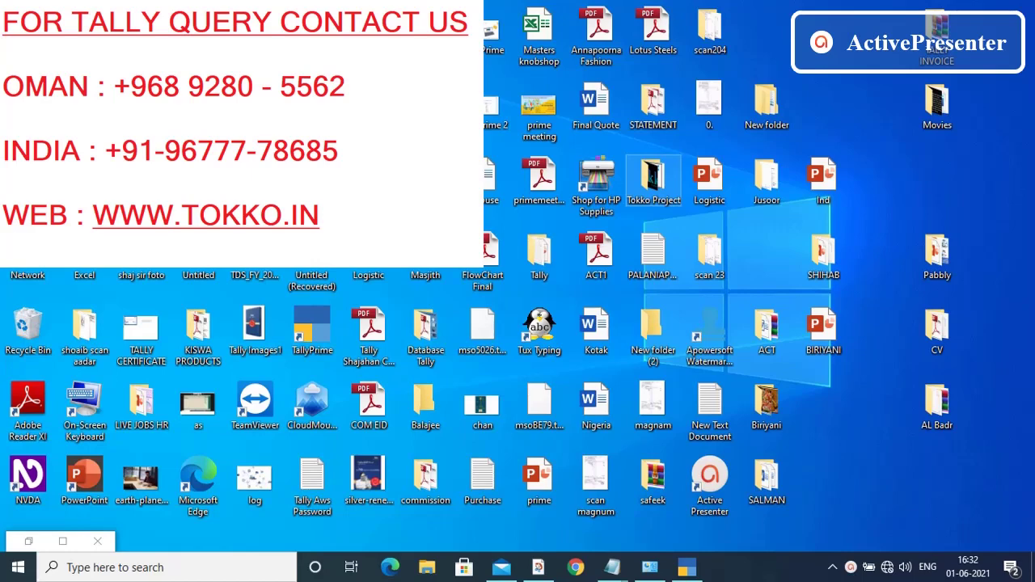
click(687, 568)
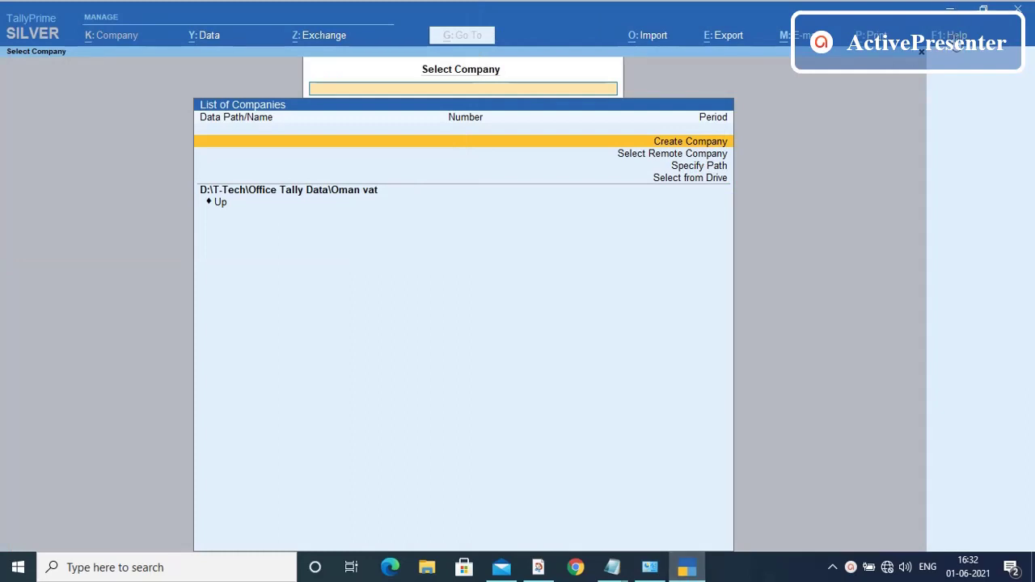
click(953, 36)
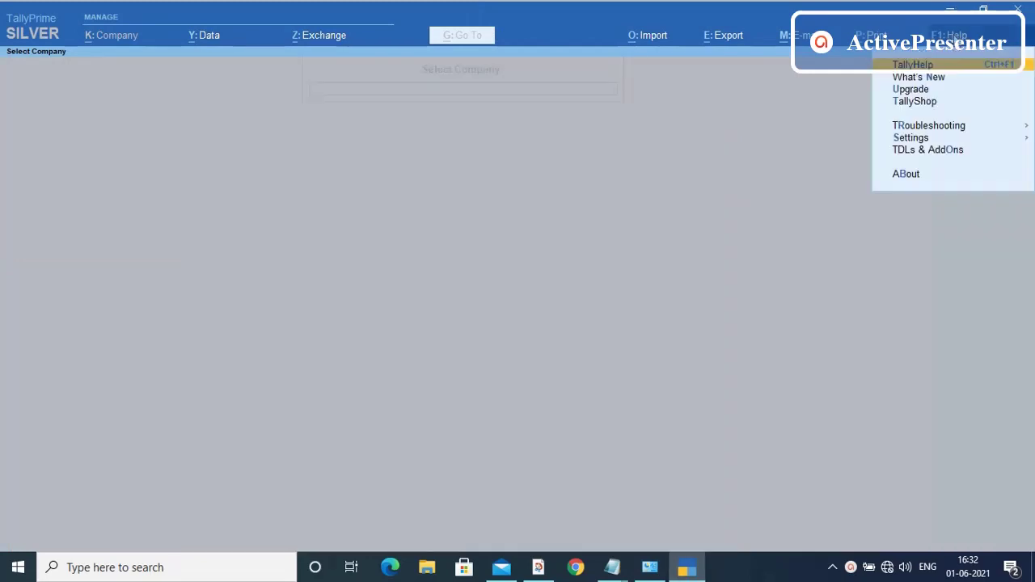
click(914, 90)
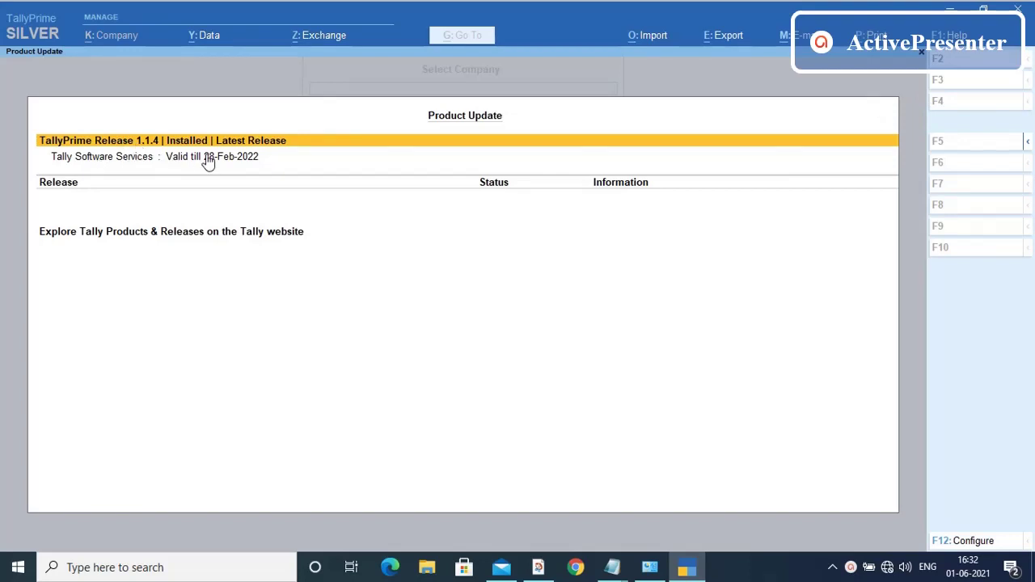
key(Escape)
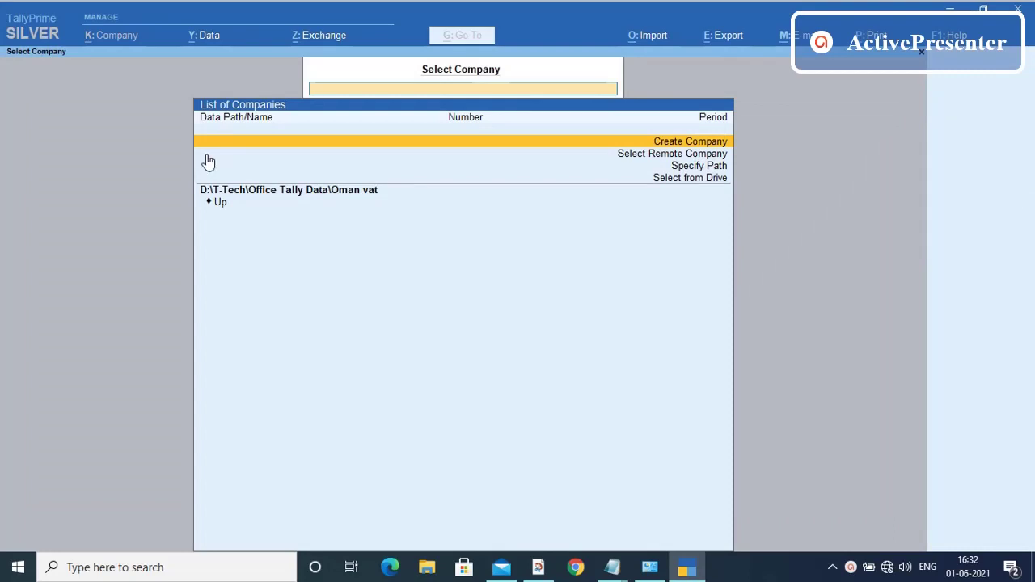
Start a new company named OMAN TOKKO LLC with address MUSCAT
key(Return)
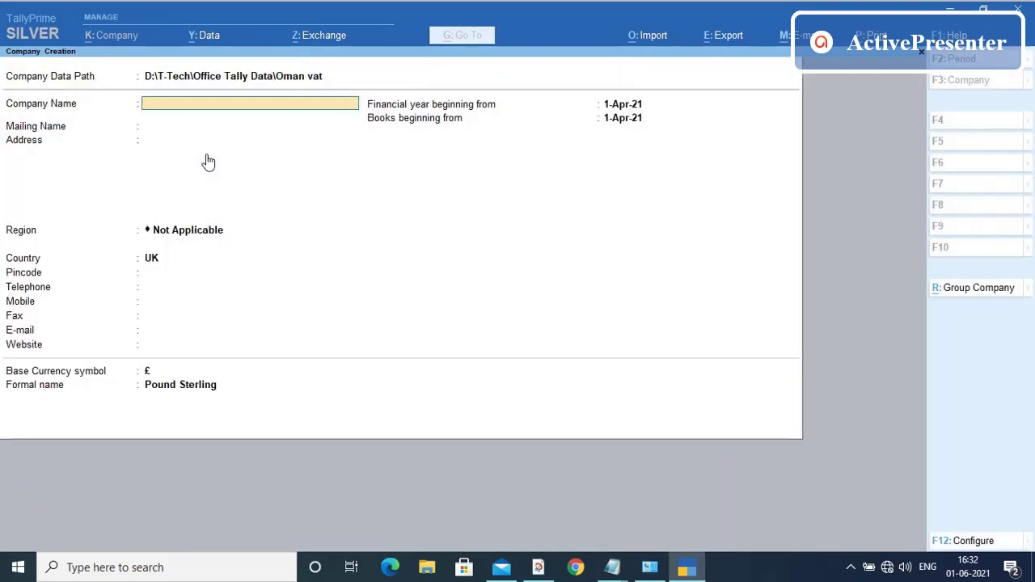
text(OMAN TOKK)
text(O LLC)
key(Return)
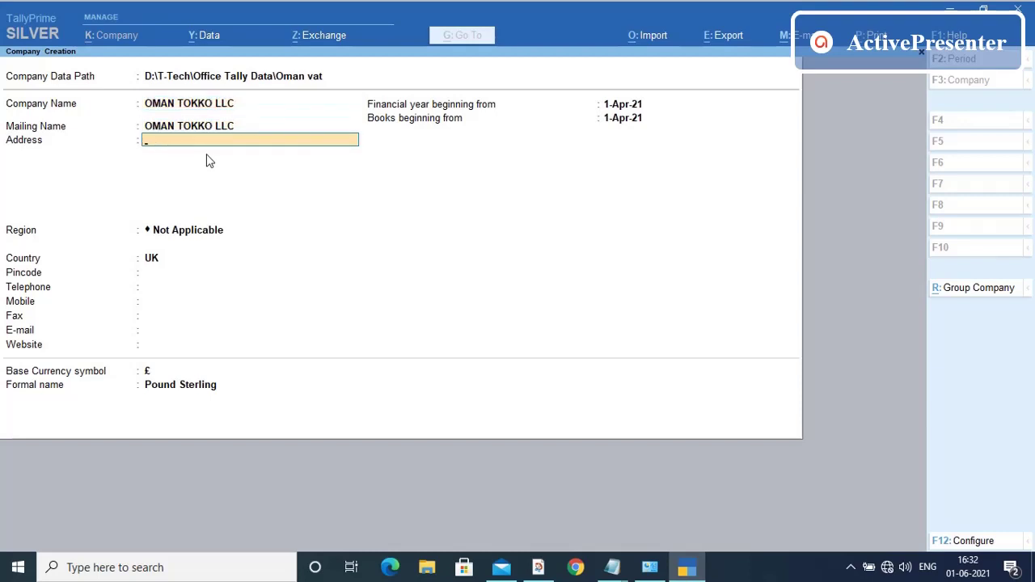
text(MUSCA)
text(T)
key(Return)
Set the country to Sultanate of Oman and the governorate to Muscat
key(Return)
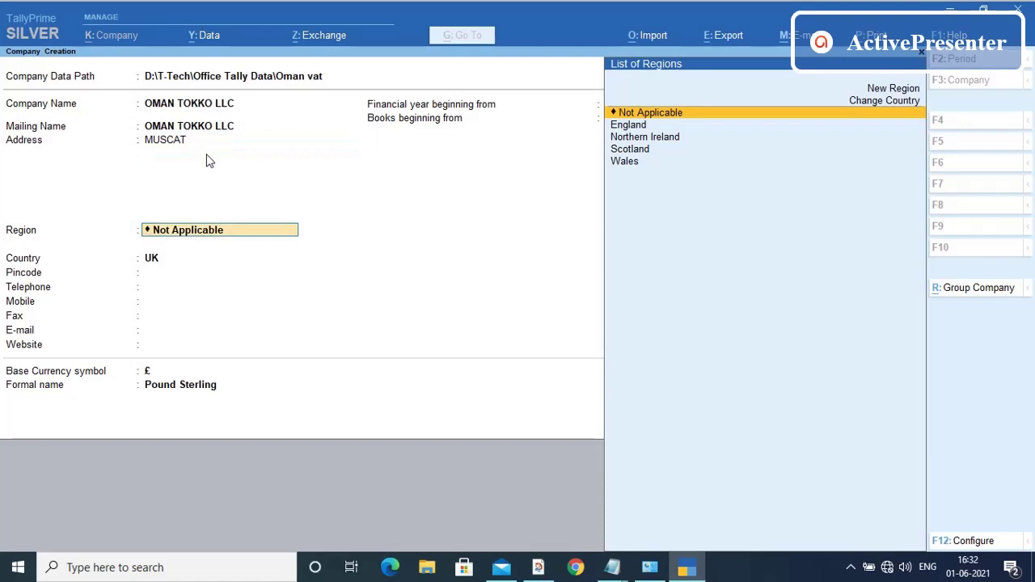
text(OMAN)
key(Return)
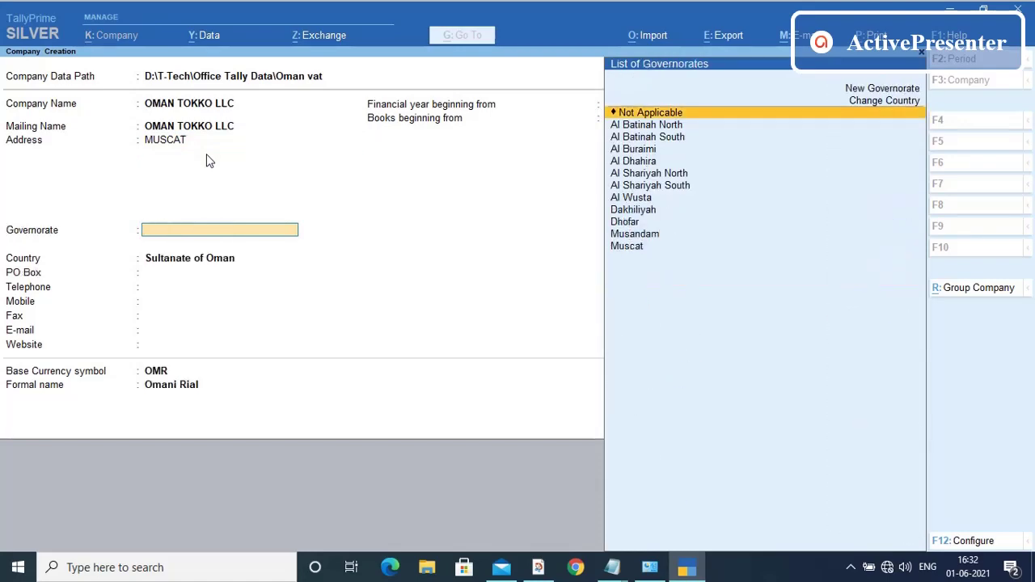
key(Down)
key(Down)
key(End)
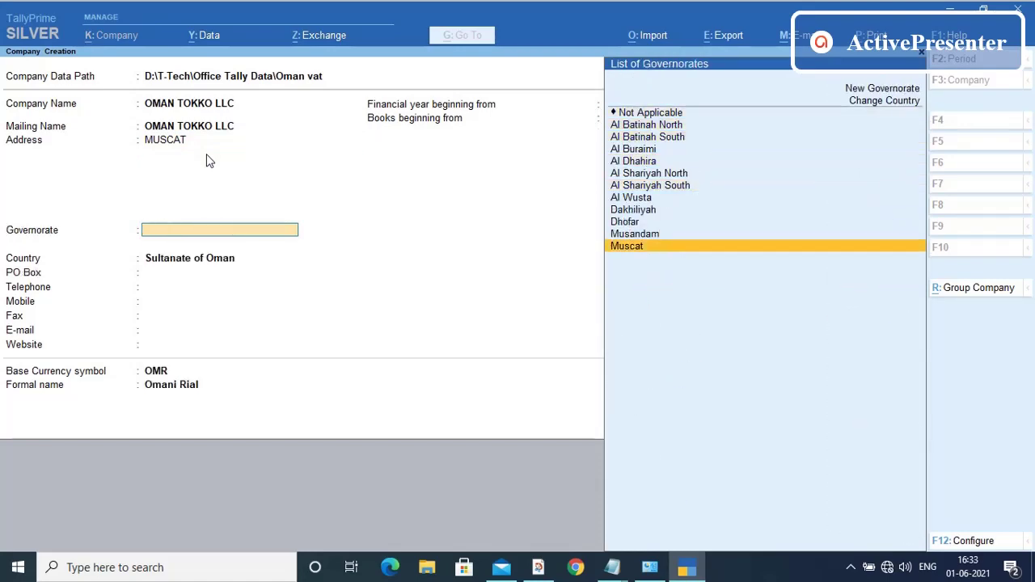
key(Return)
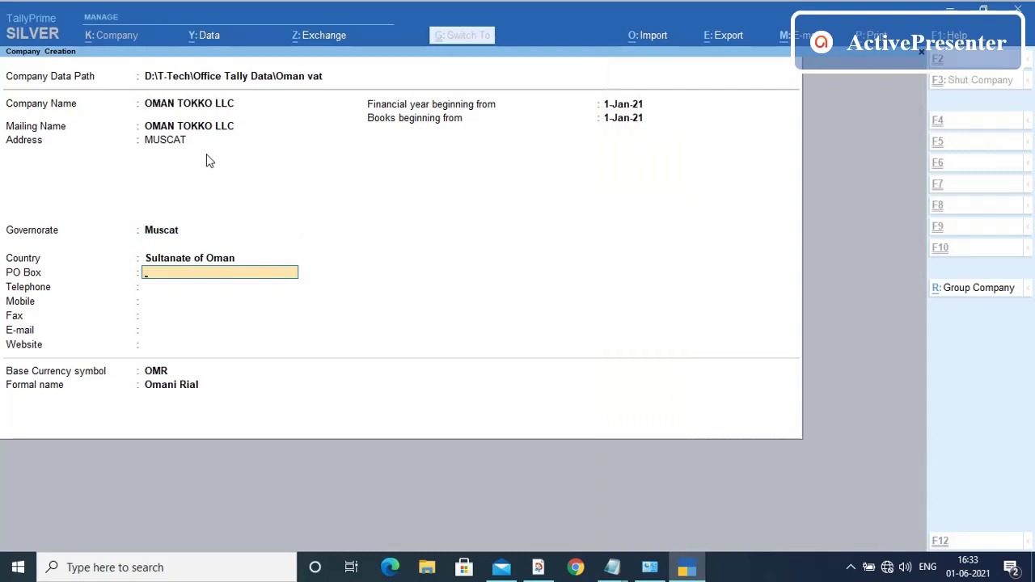
Save OMAN TOKKO LLC and move down Company Features to the VAT option
key(ctrl+a)
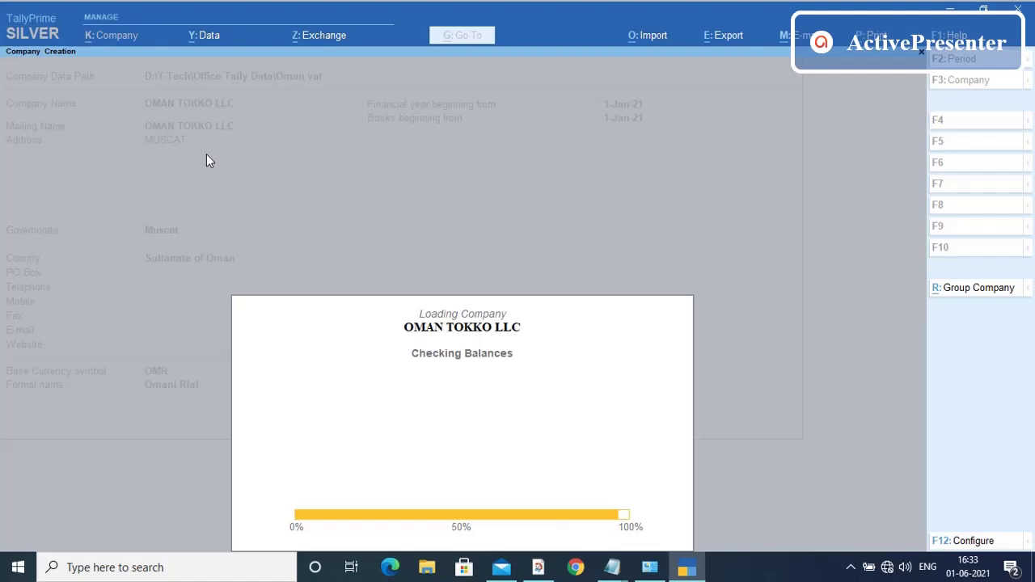
key(Down)
key(Down)
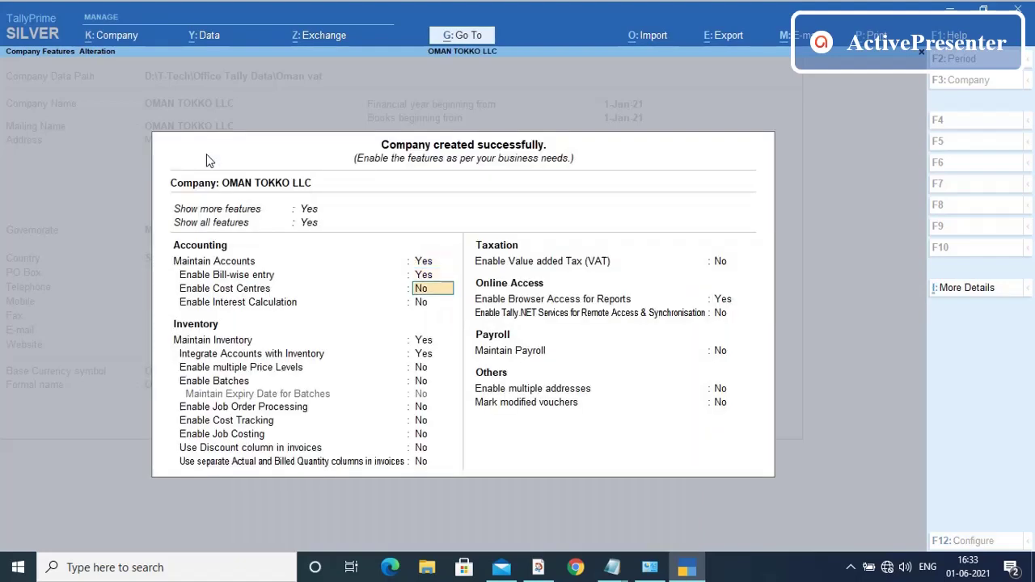
key(Down)
key(Down)
key(Down)
key(Down)
key(Down)
key(Down)
key(Down)
key(Down)
key(Down)
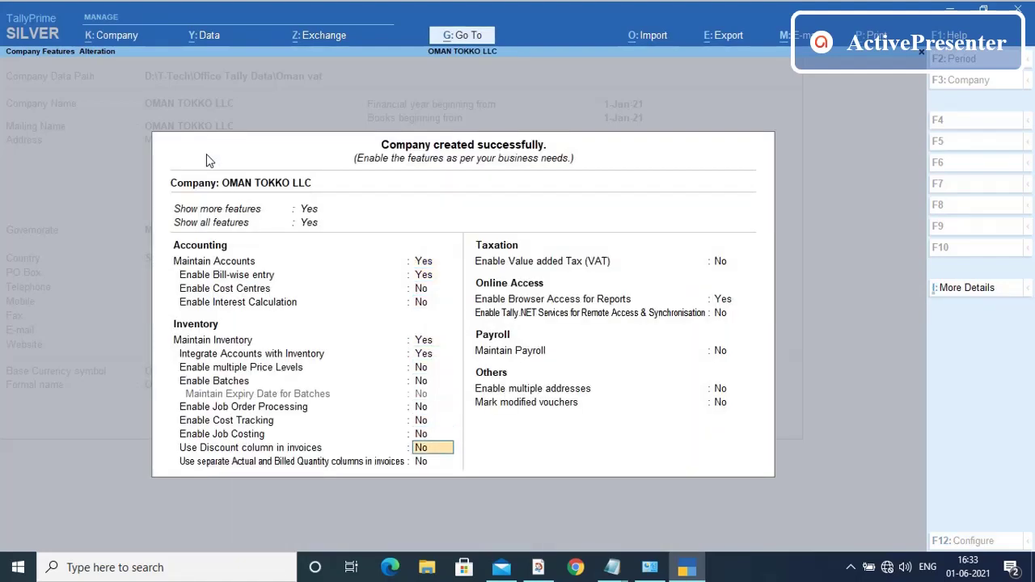
key(Down)
key(Down)
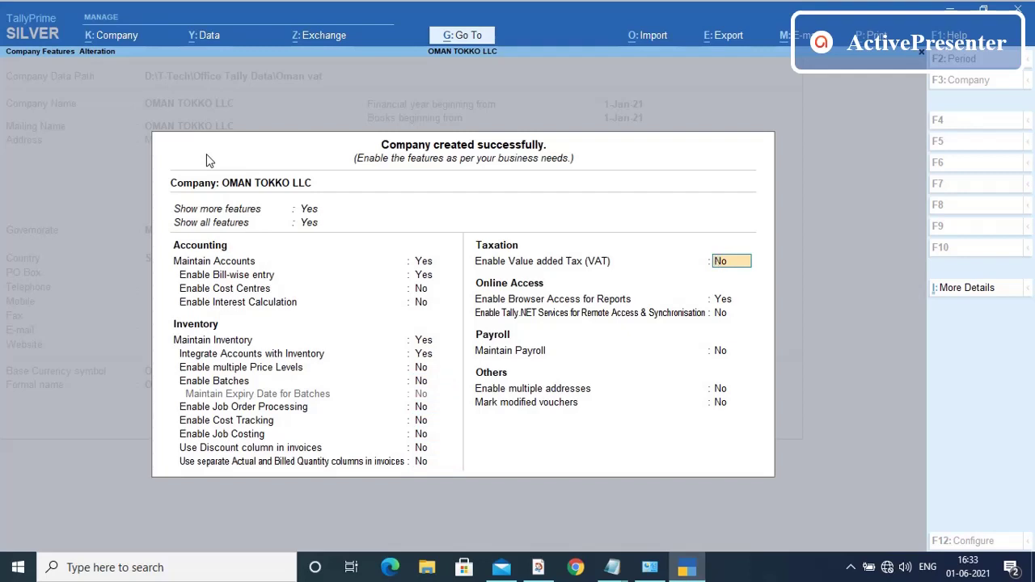
Enable VAT and enter VATIN TOKKO1234563, keeping the 16-Apr-21 registration date
text(y)
key(Return)
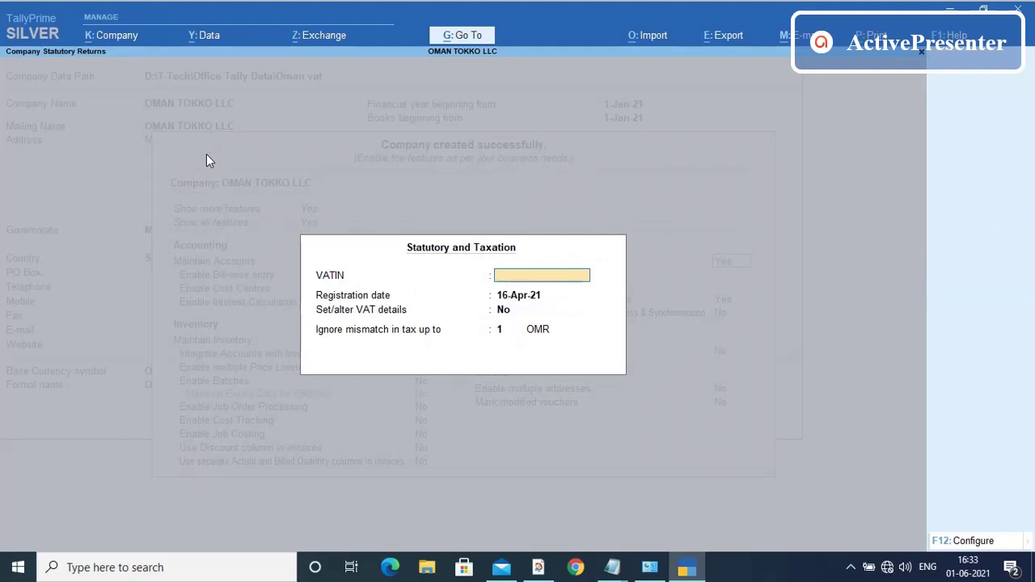
text(TOK)
text(KO123)
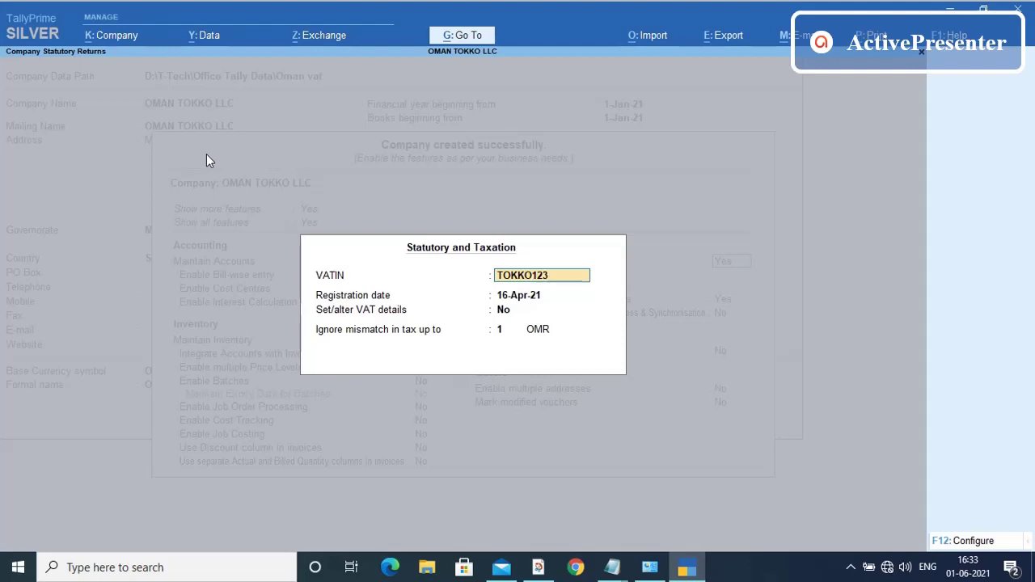
text(4563)
key(Return)
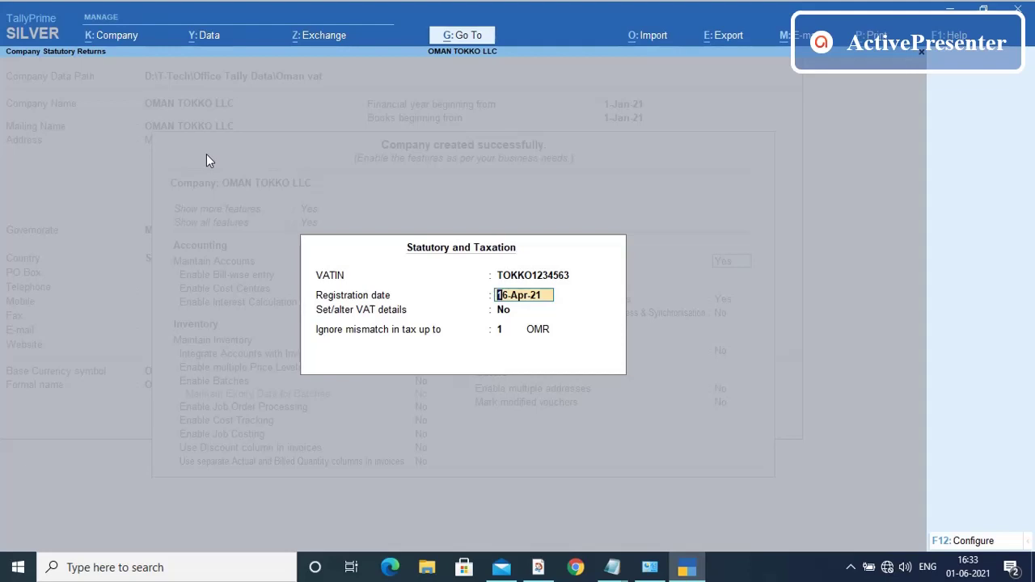
key(Return)
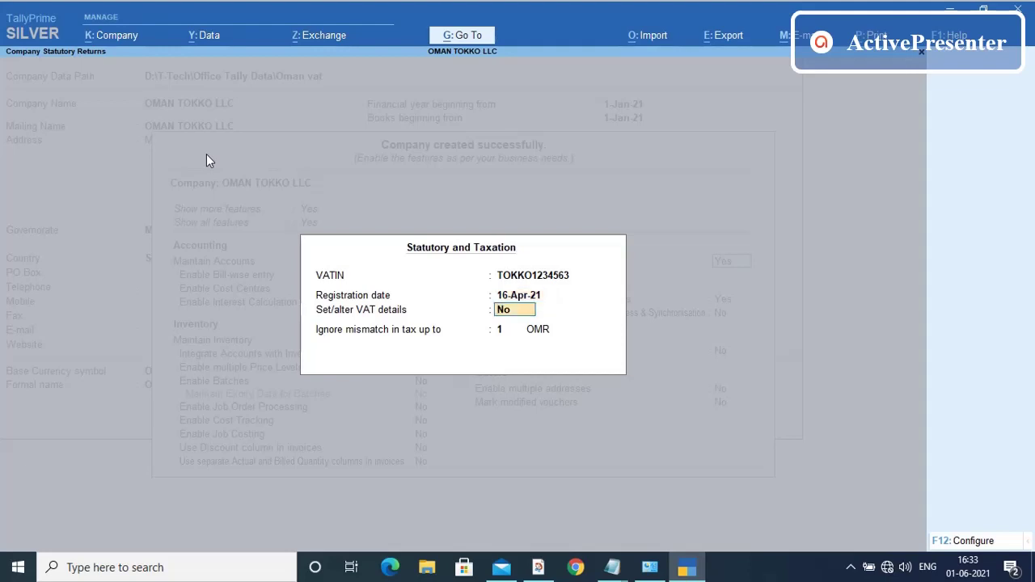
Set the company VAT rate details to Taxable at 5%
text(y)
key(Return)
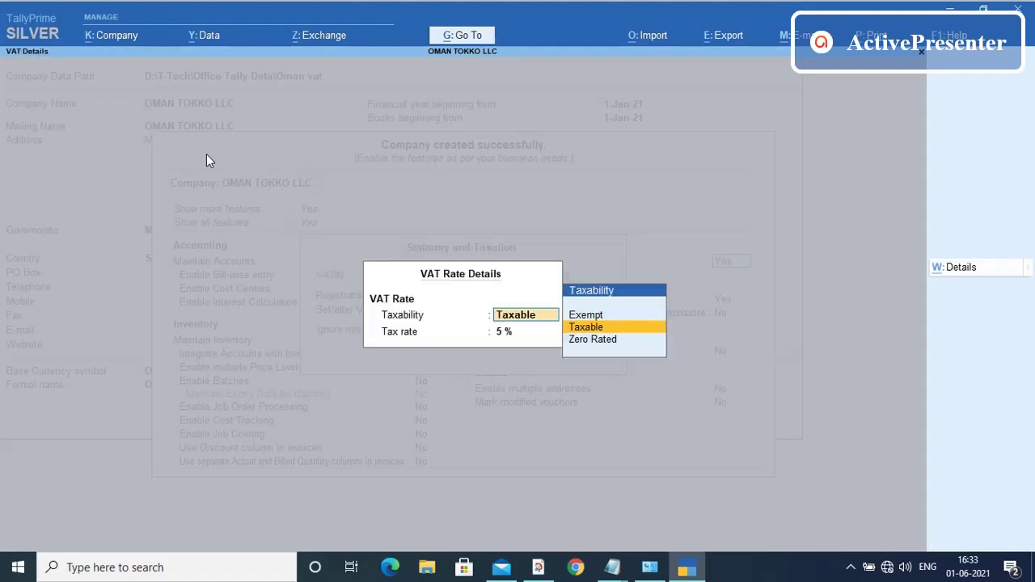
key(Return)
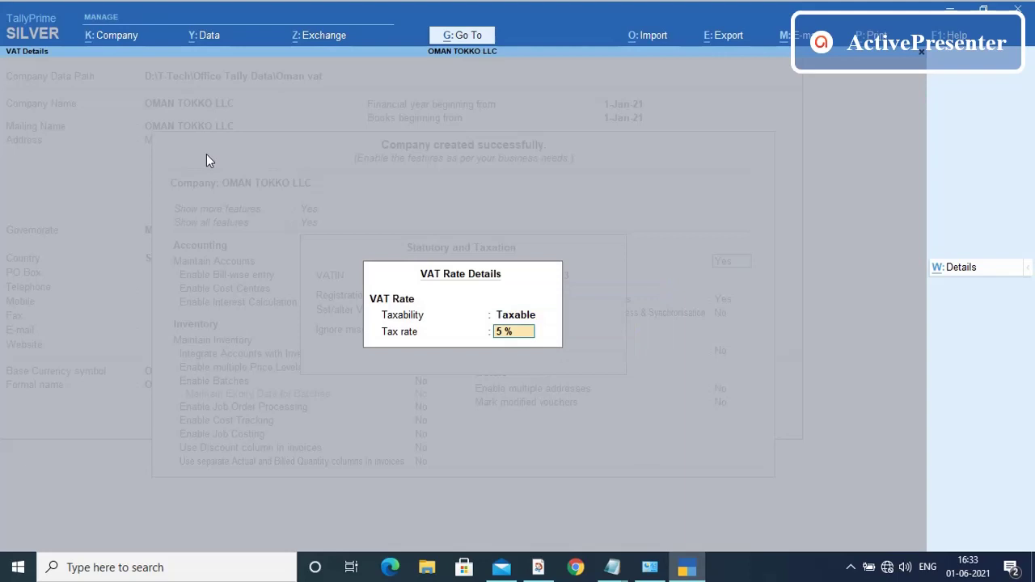
key(Return)
key(Return)
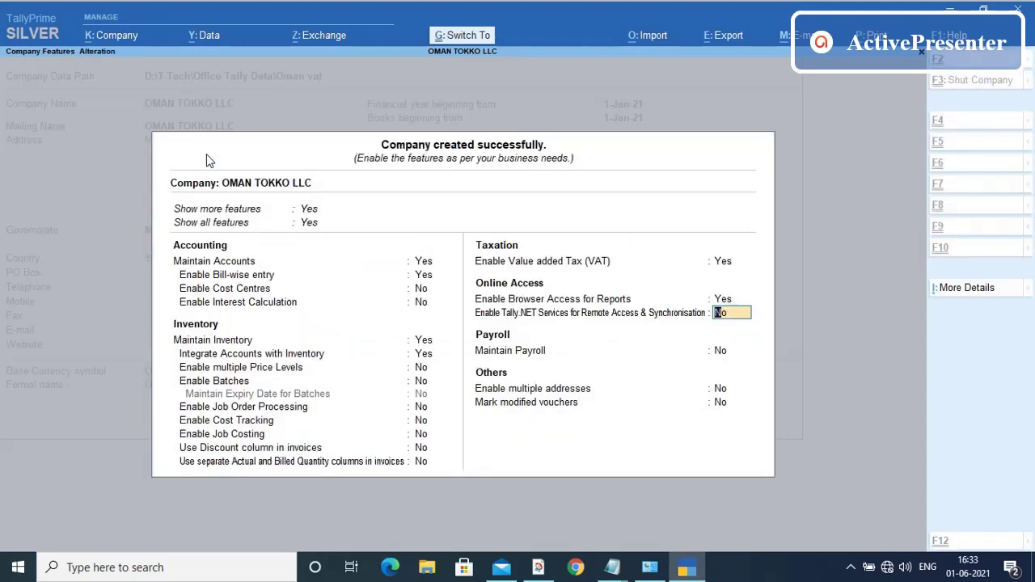
Accept the company features and move down the Gateway of Tally menu toward Vouchers
key(Return)
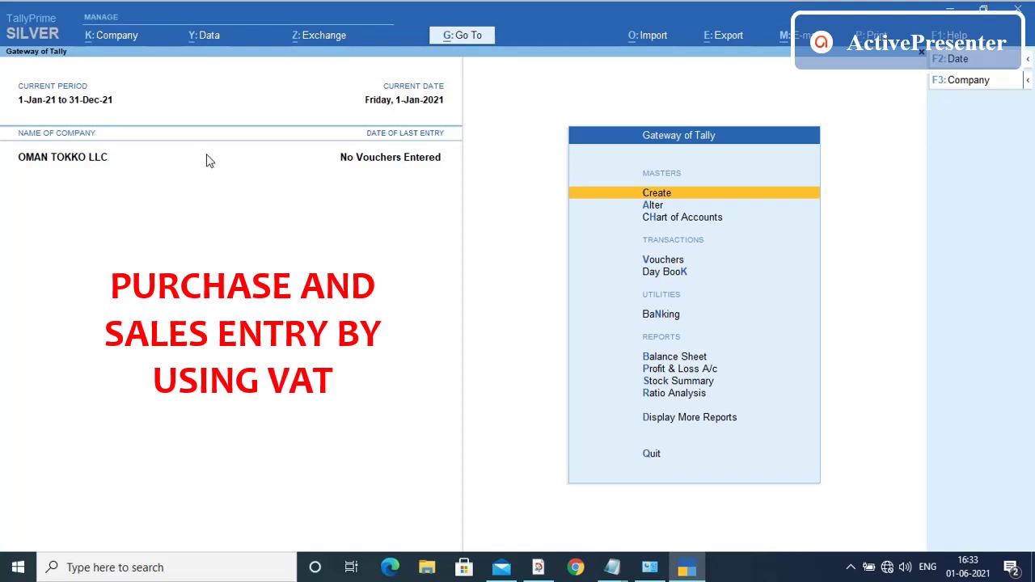
key(Down)
key(Down)
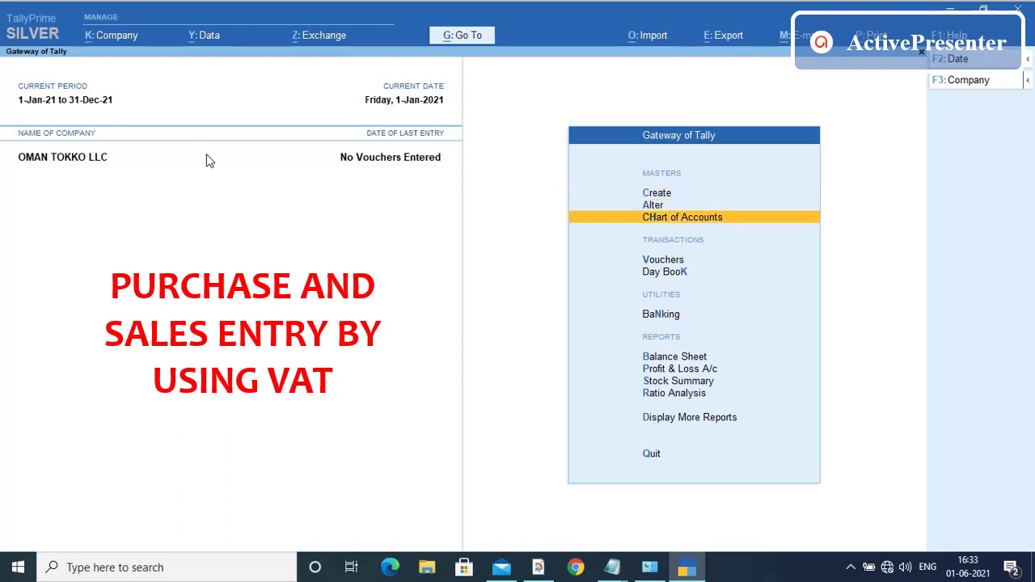
key(Down)
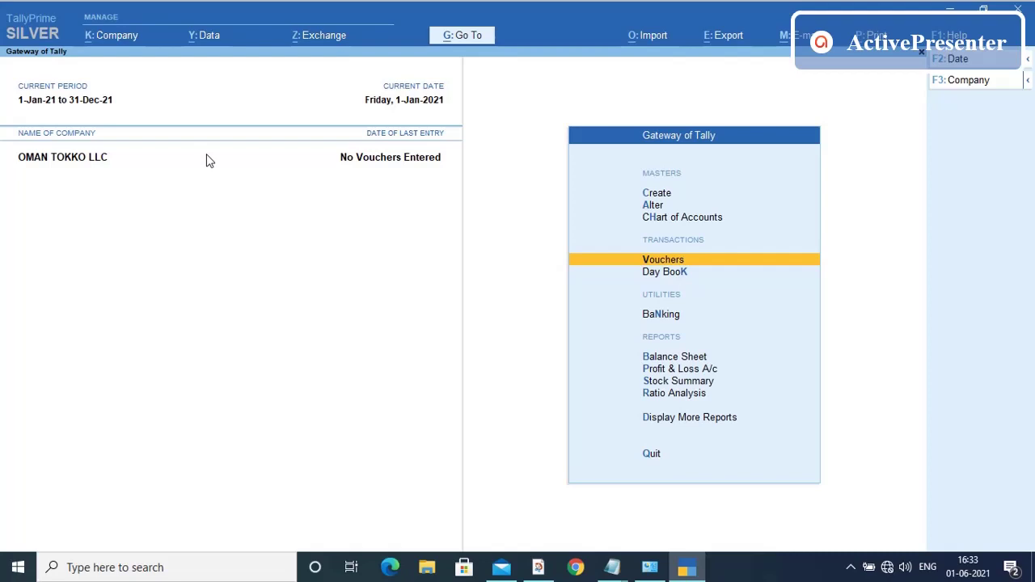
Start a purchase voucher dated 1-Jun-21 with supplier invoice number 252
click(681, 264)
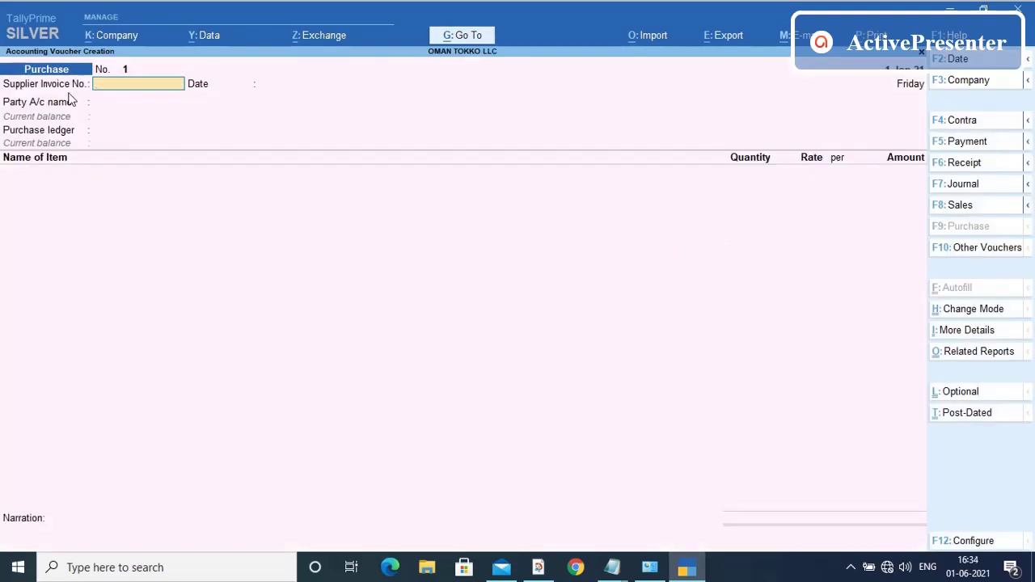
key(F2)
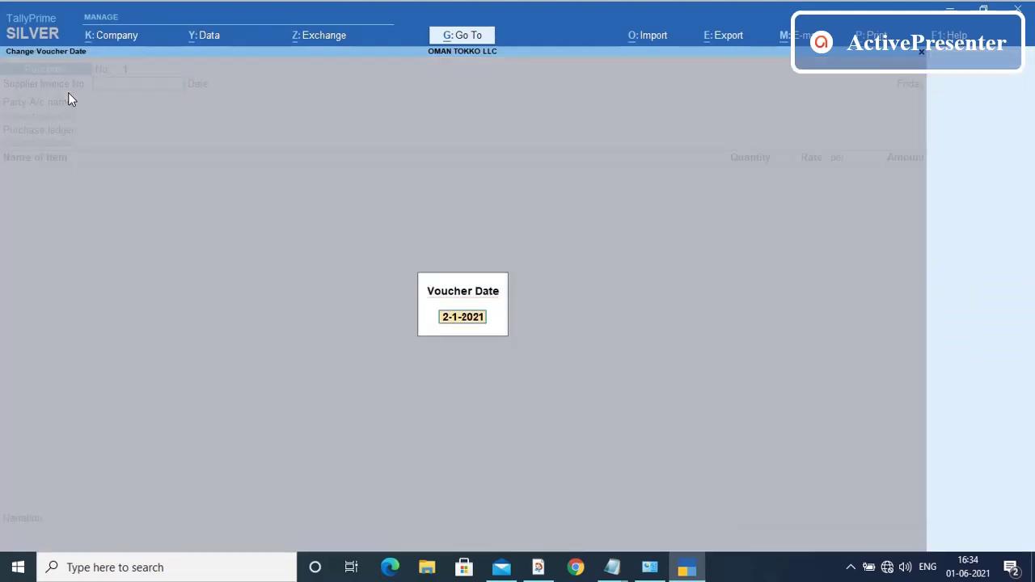
text(01-06-20)
text(21)
key(Return)
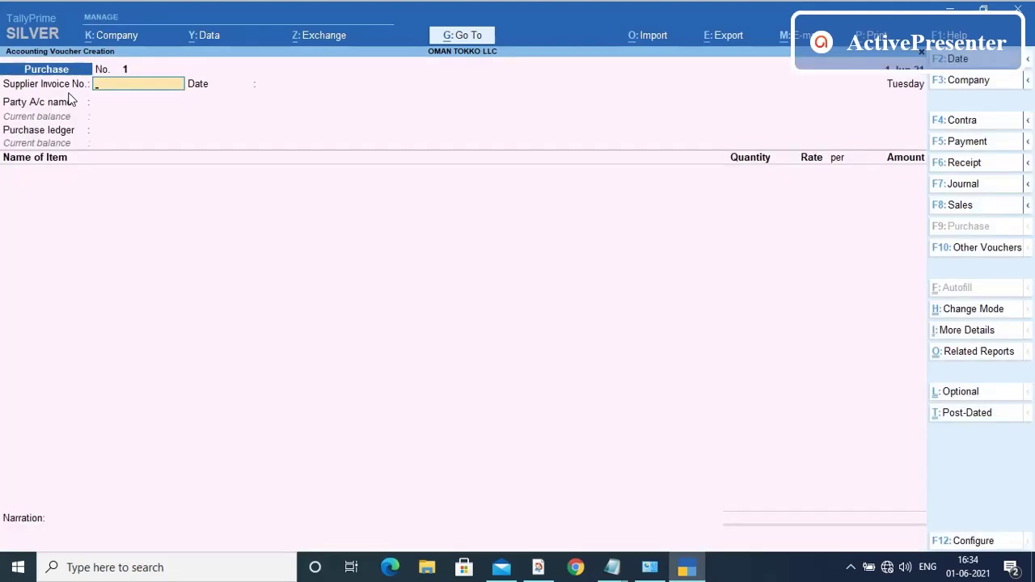
text(252)
key(Return)
key(Return)
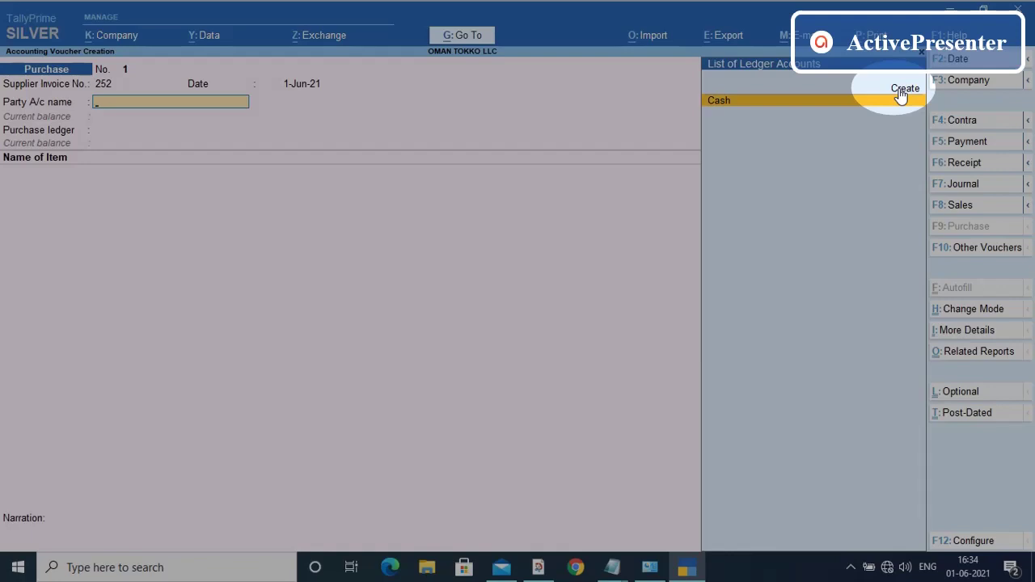
key(alt)
Create the ledger PURCHASE PARTY - SUPPLIER under Sundry Creditors
click(902, 90)
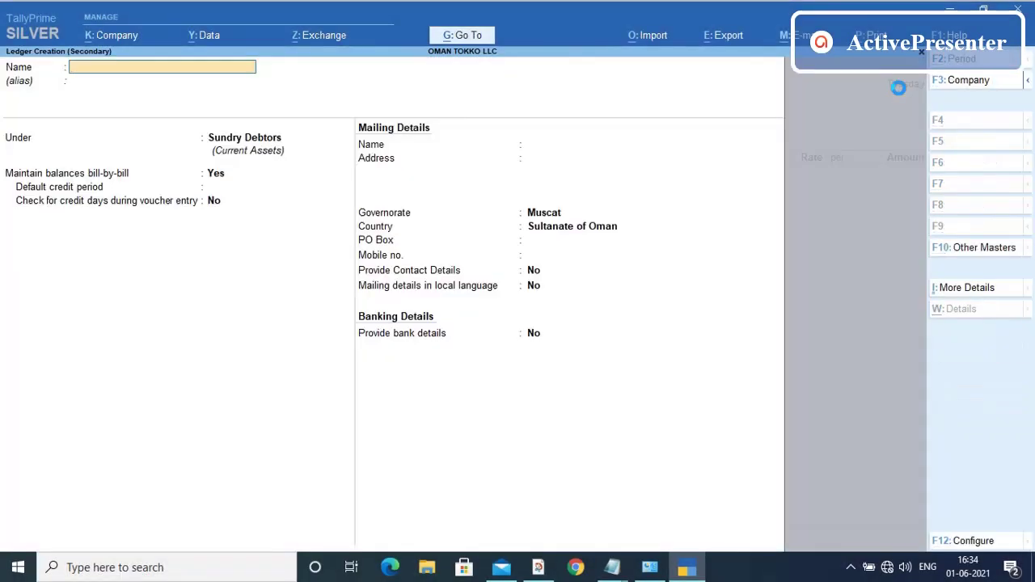
text(PURCHASE)
text( PARTY)
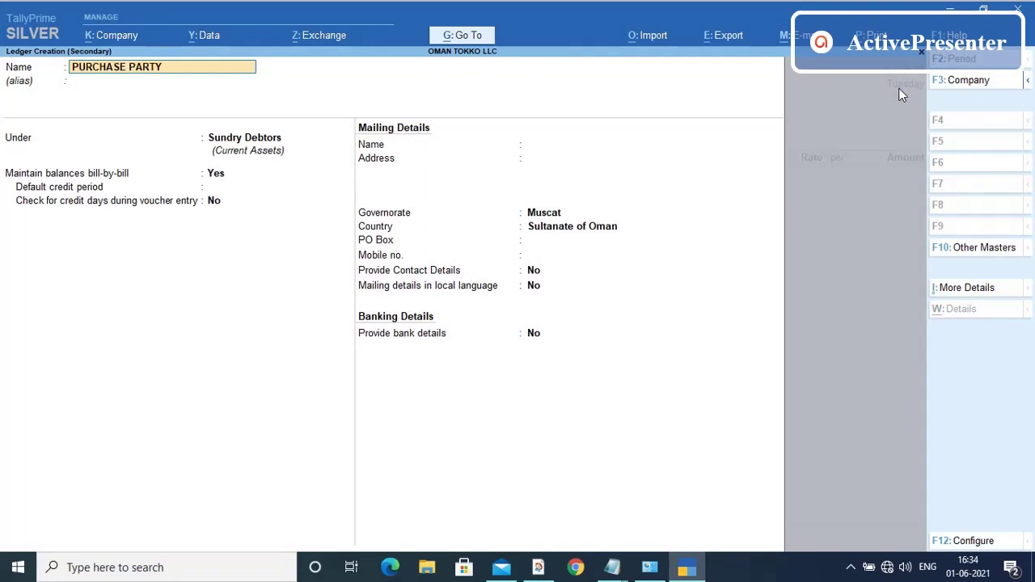
text( - SUPP)
text(LIER)
key(Return)
text(s)
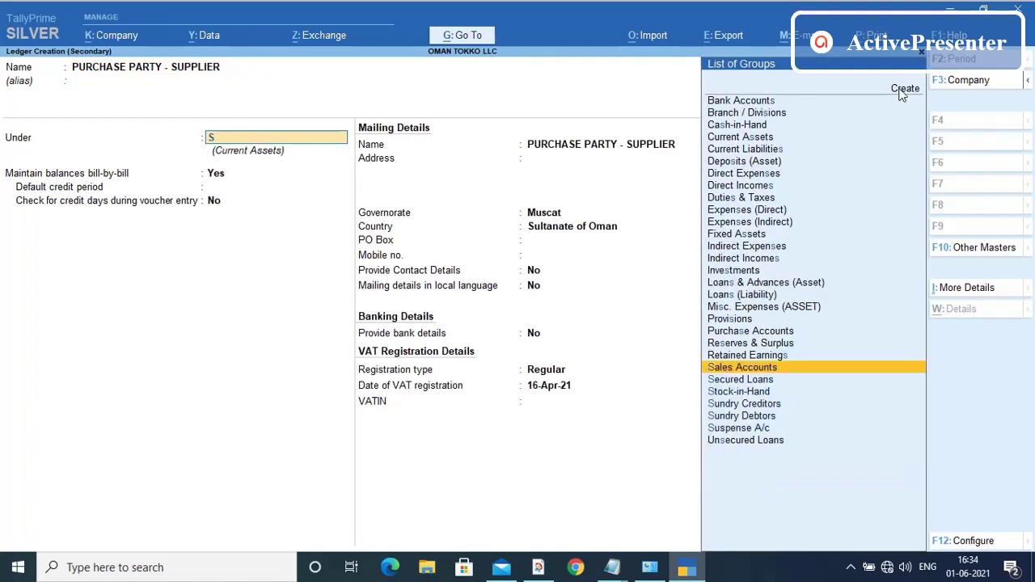
text(u)
key(Return)
Give the supplier ledger address MUSCAT and VATIN SUPPLIER1234, and accept it
key(Return)
key(Return)
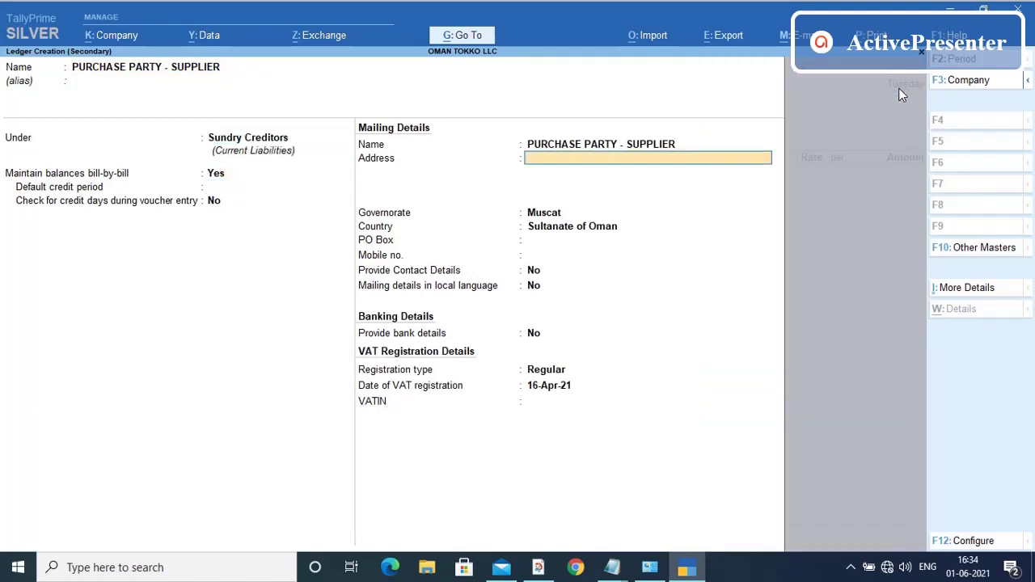
text(MUSCAT)
key(Return)
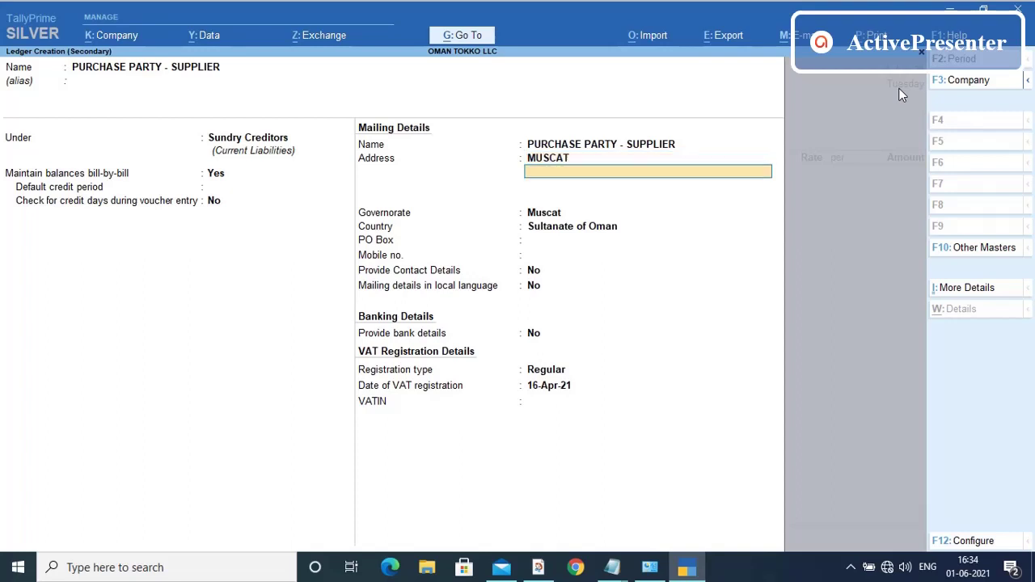
key(Return)
key(Return)
key(Return)
key(Return)
key(Return)
key(Return)
key(Return)
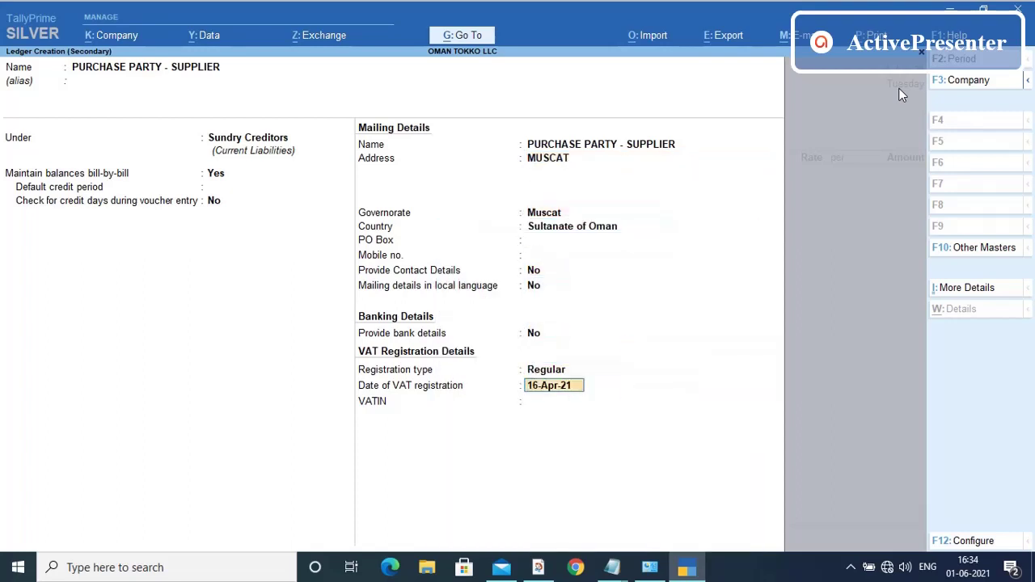
key(Return)
text(SU)
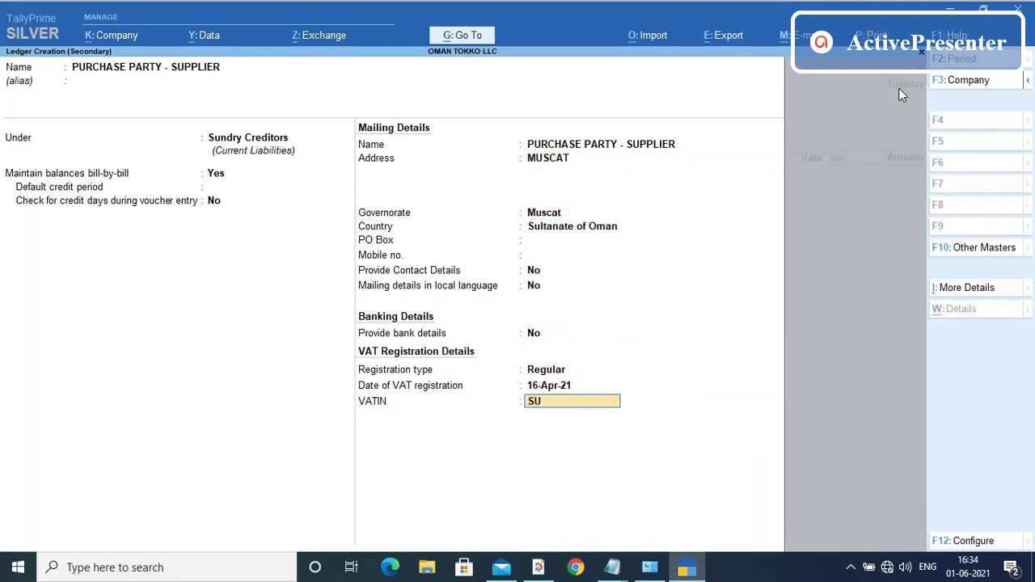
text(PPLIER)
text(123)
text(4)
key(Return)
key(Return)
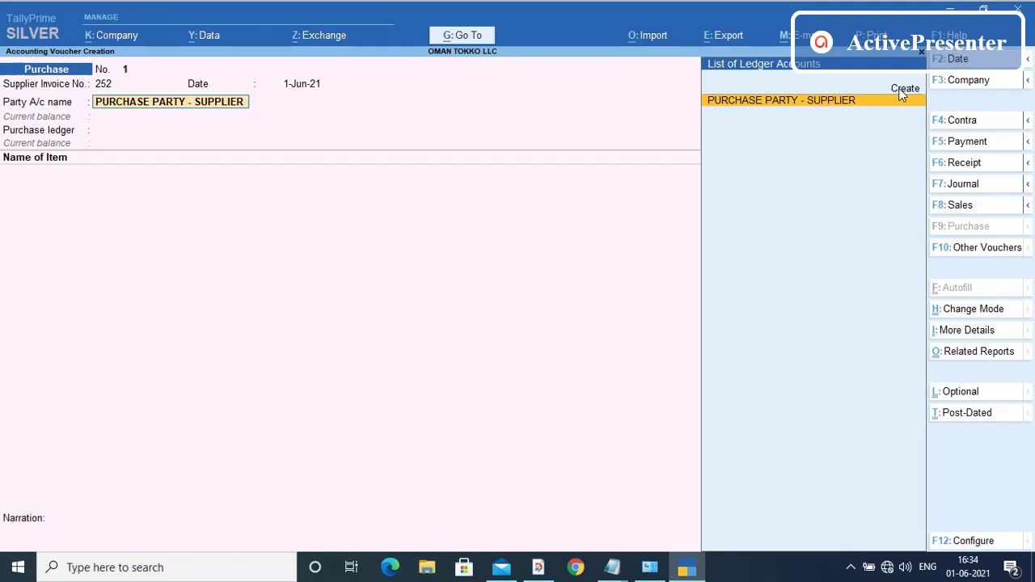
key(Return)
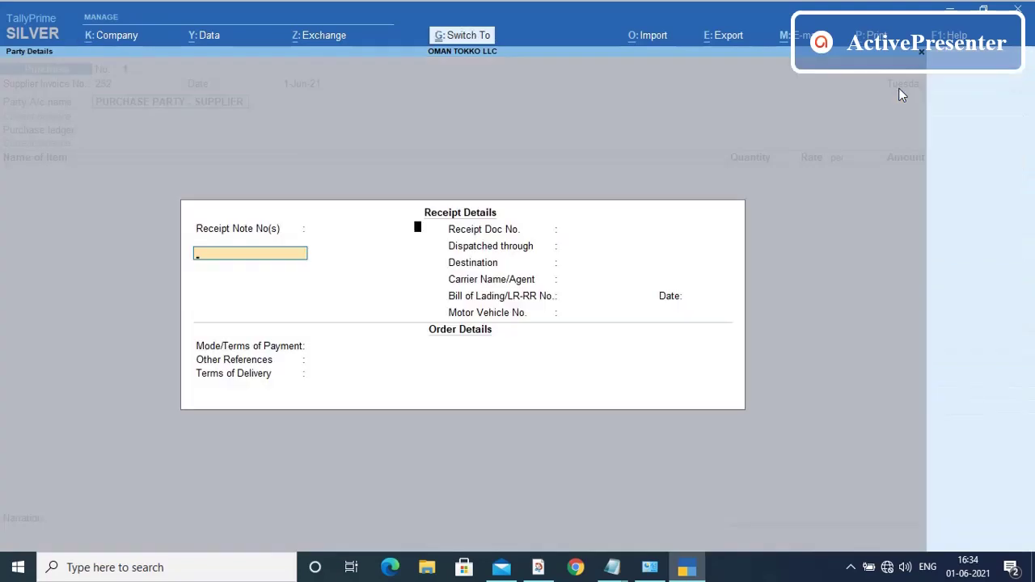
Create a taxable VAT PURCHASE ledger under Purchase Accounts as the voucher's purchase ledger
key(ctrl+a)
key(ctrl+a)
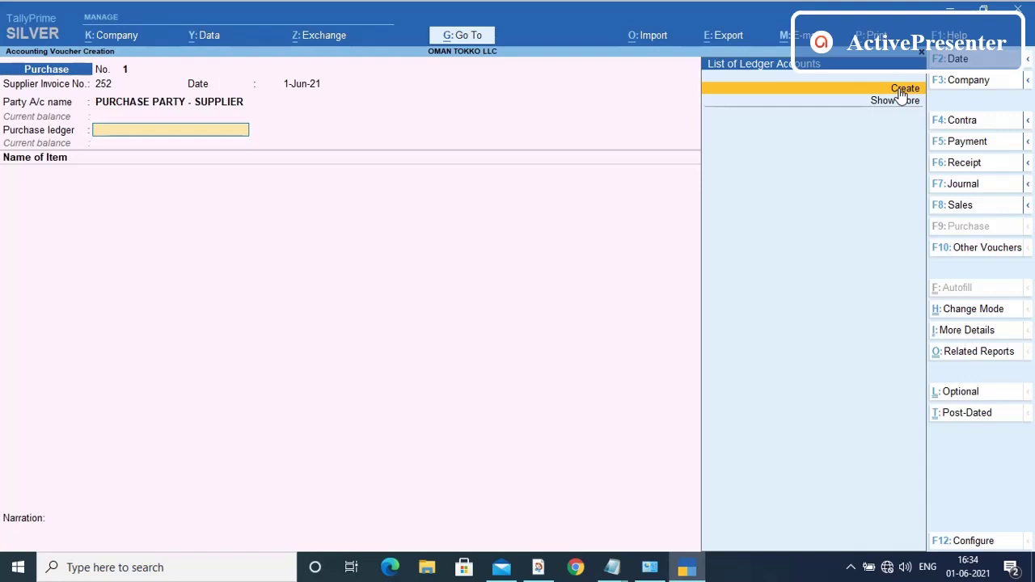
key(alt+c)
text(VAT)
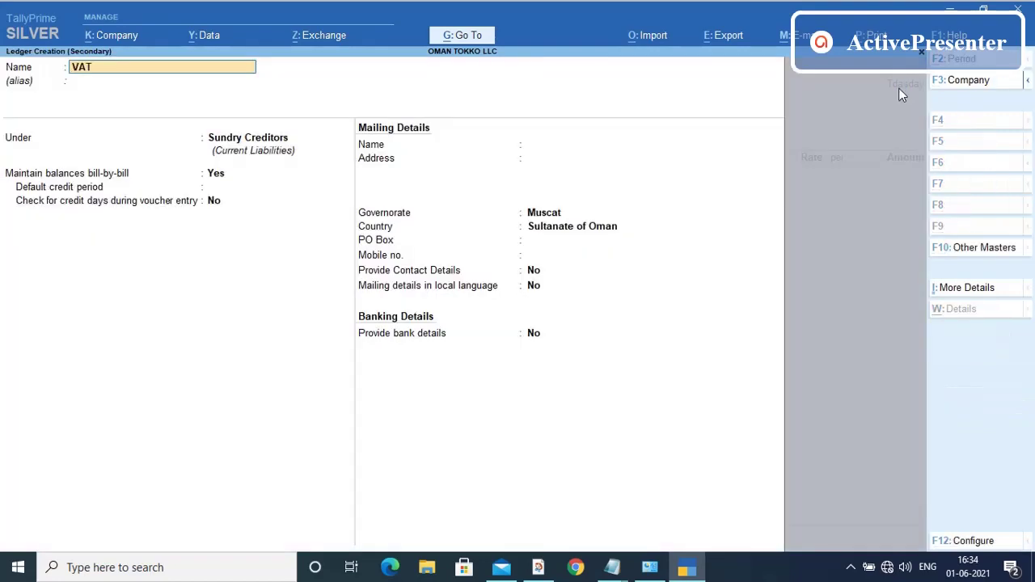
text( PURCHA)
text(SE)
key(Return)
key(Return)
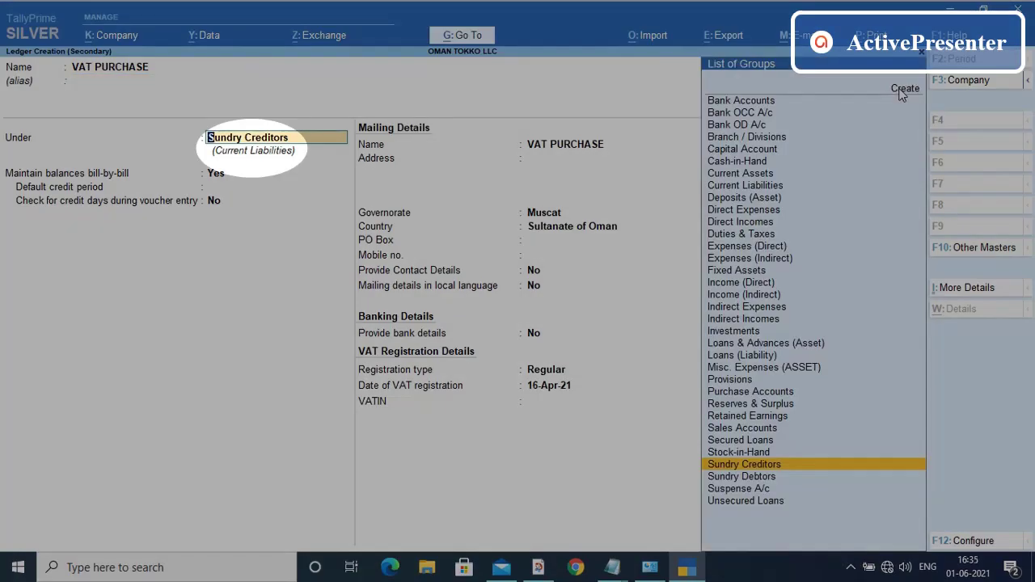
text(PUR)
click(899, 87)
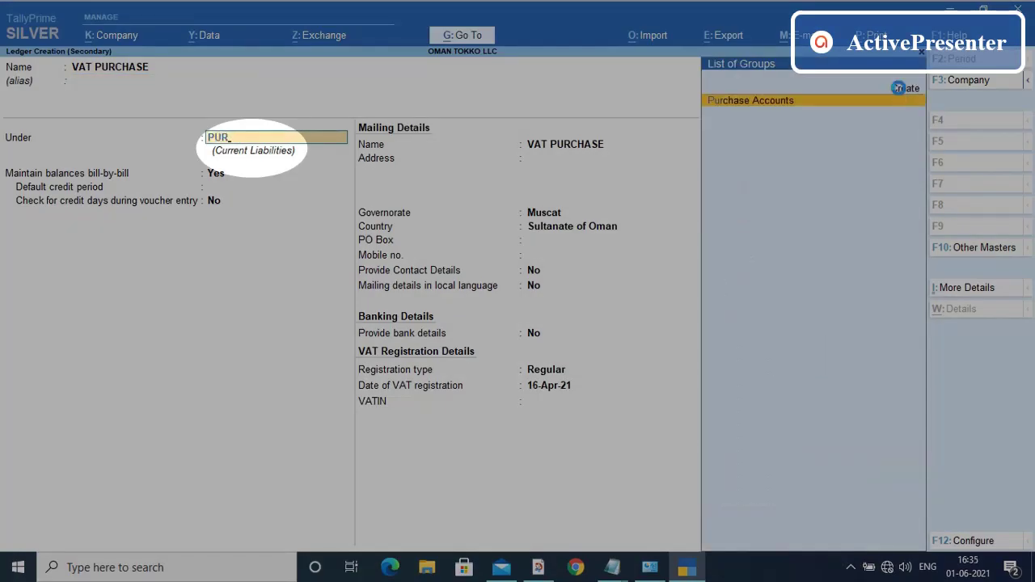
key(Return)
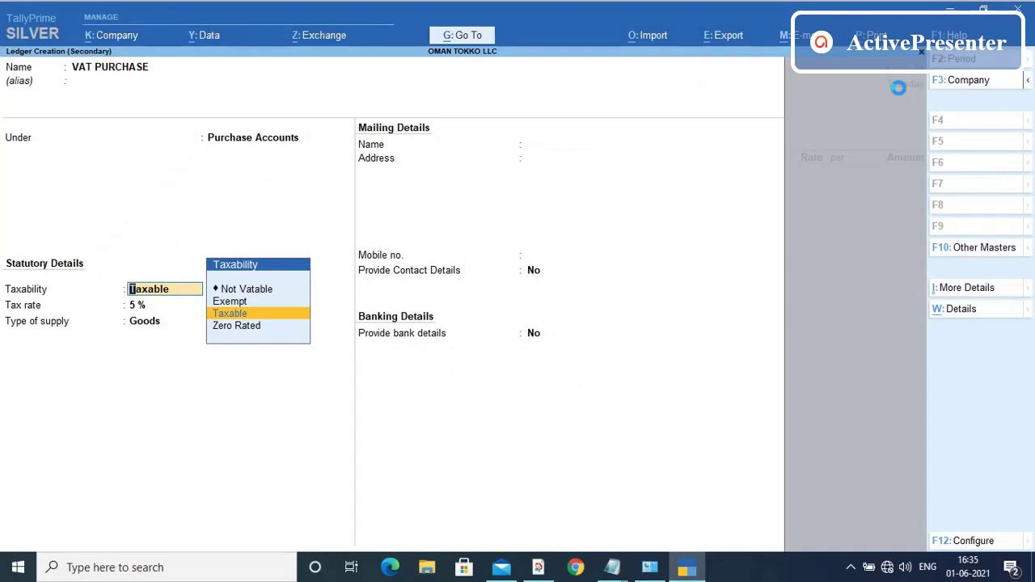
key(Return)
key(Return)
key(Return)
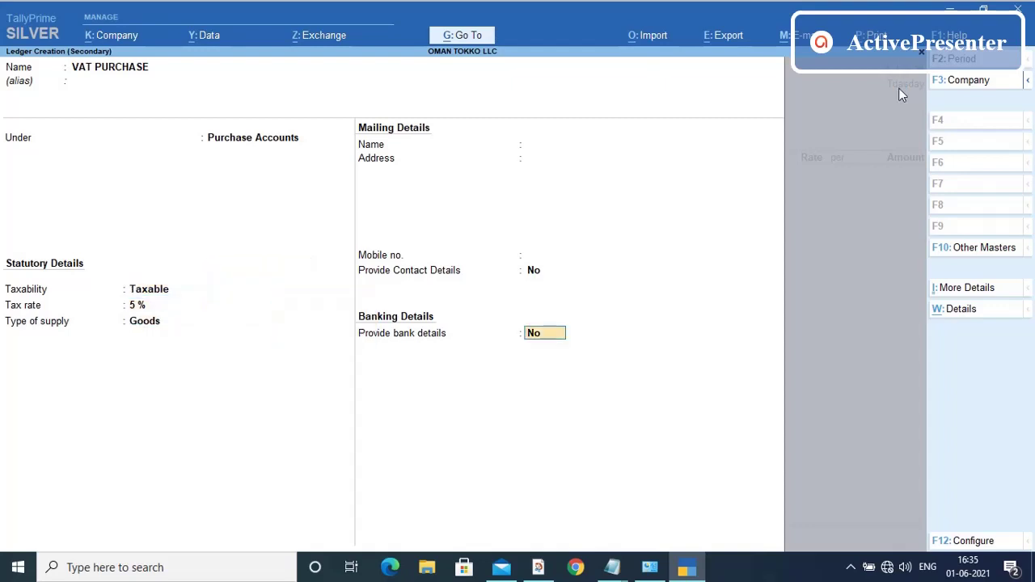
key(Return)
key(Return)
key(Return)
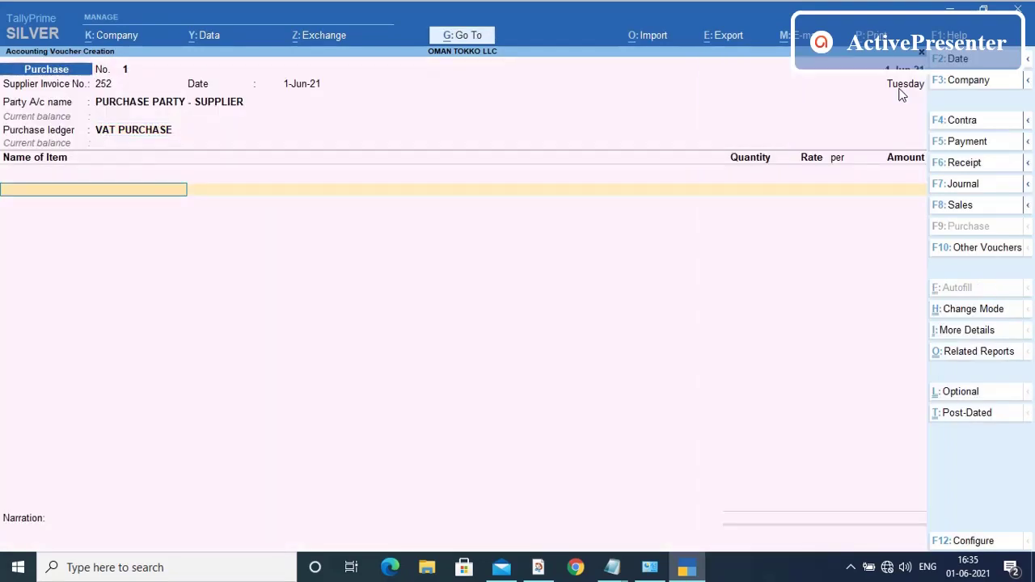
Create stock item ITEM A in the Primary group with a new NOS unit
key(ctrl)
click(898, 87)
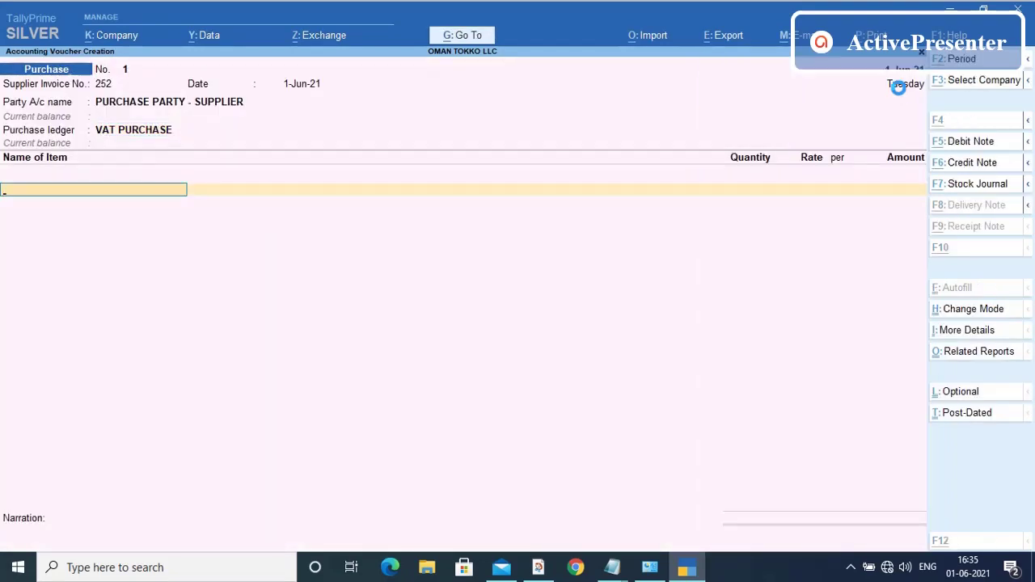
key(alt+c)
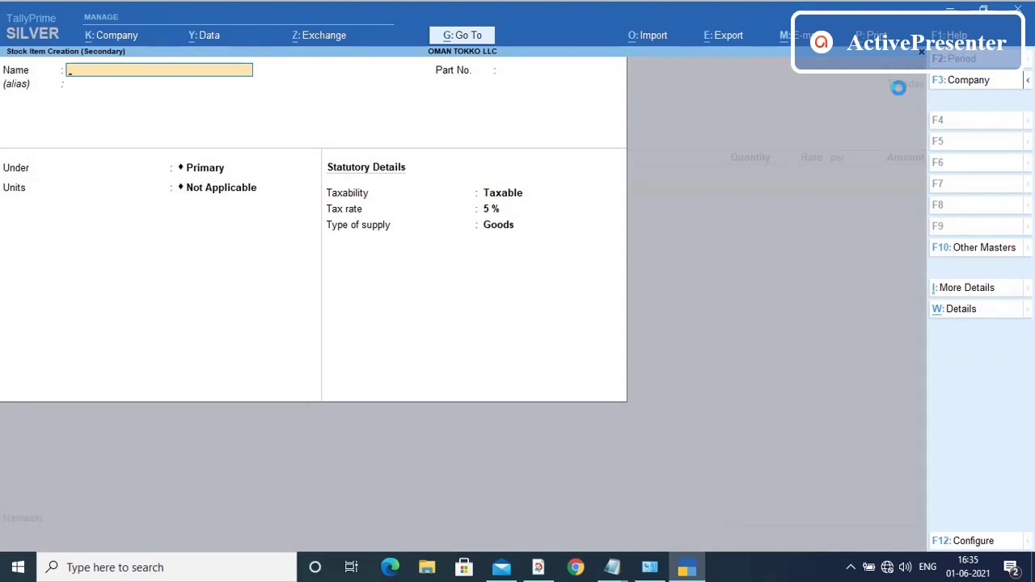
text(ITEM A)
key(Return)
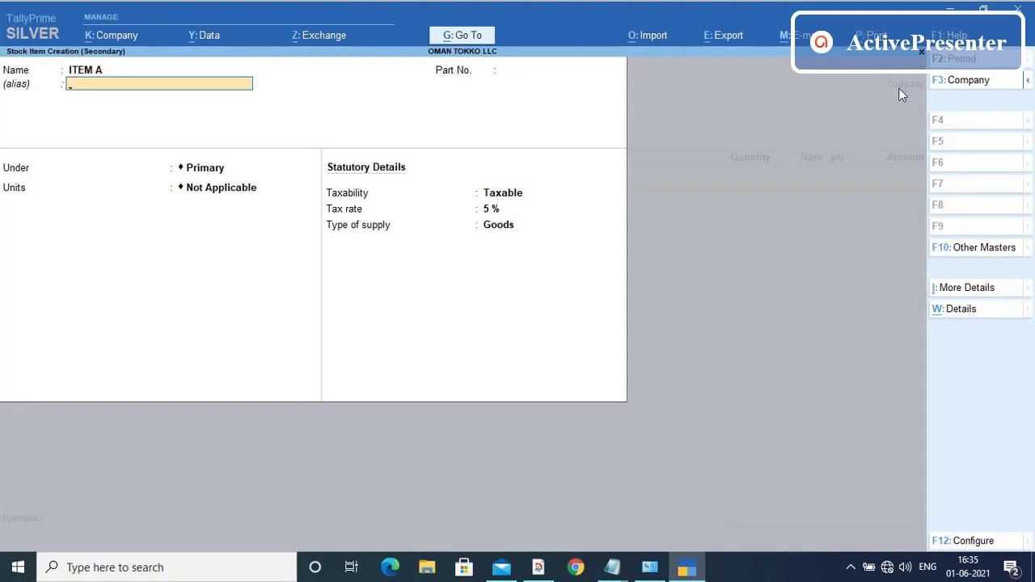
key(Return)
key(Return)
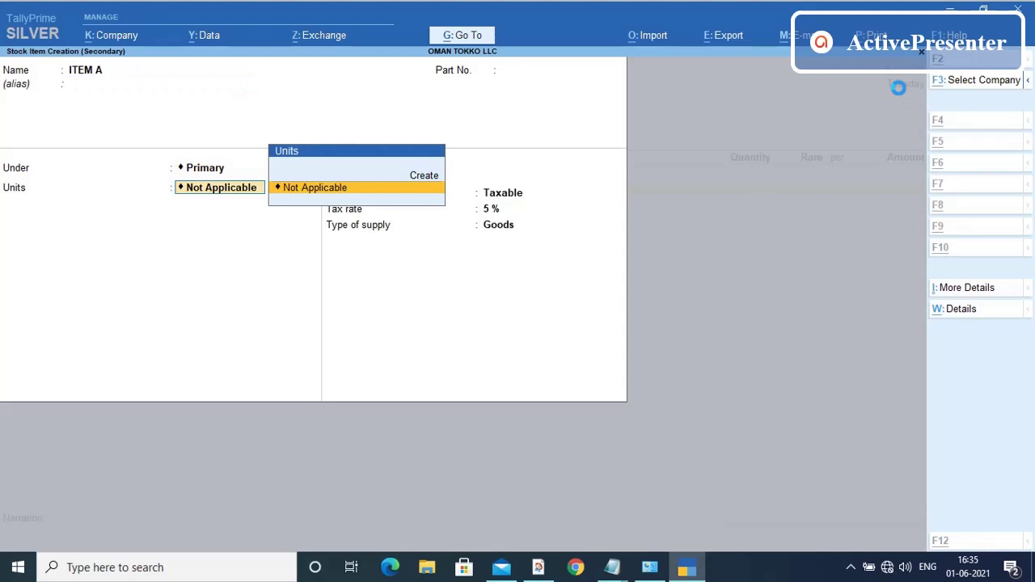
key(alt+c)
text(NOS)
key(Return)
key(Return)
key(Return)
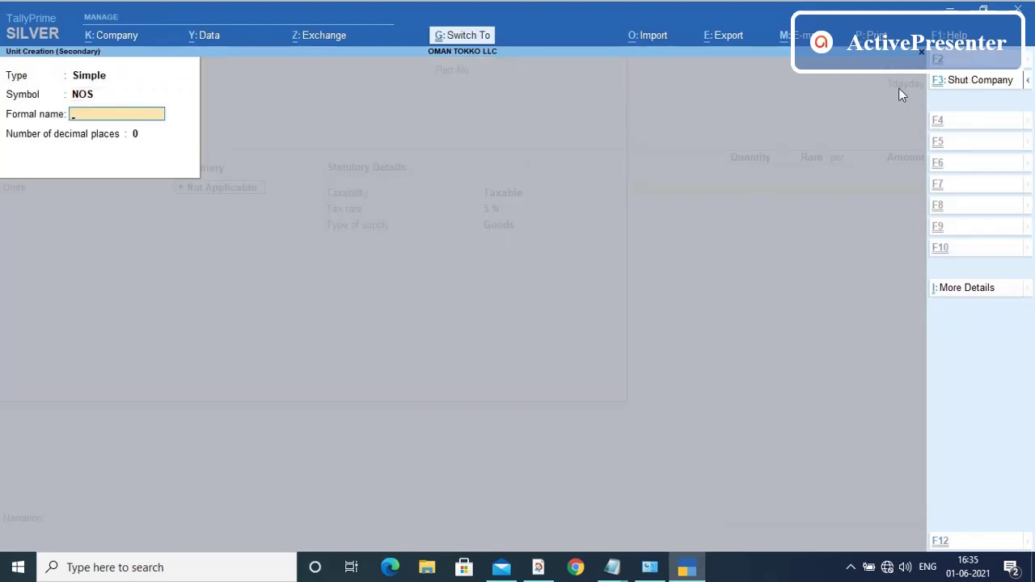
key(Return)
key(Return)
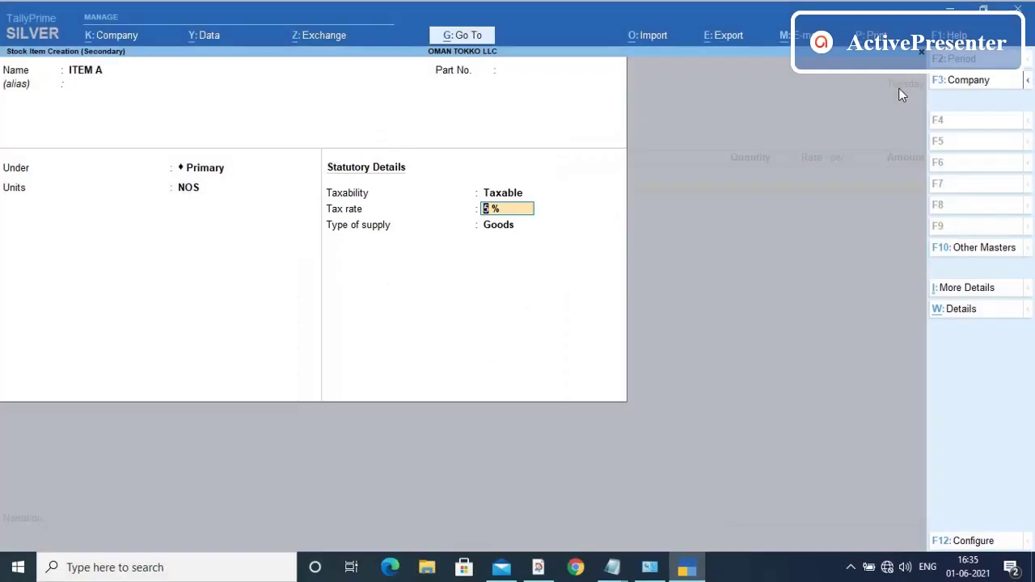
key(ctrl)
key(ctrl+a)
Enter ITEM A on the voucher as 10 NOS at rate 25, amount 250
key(Return)
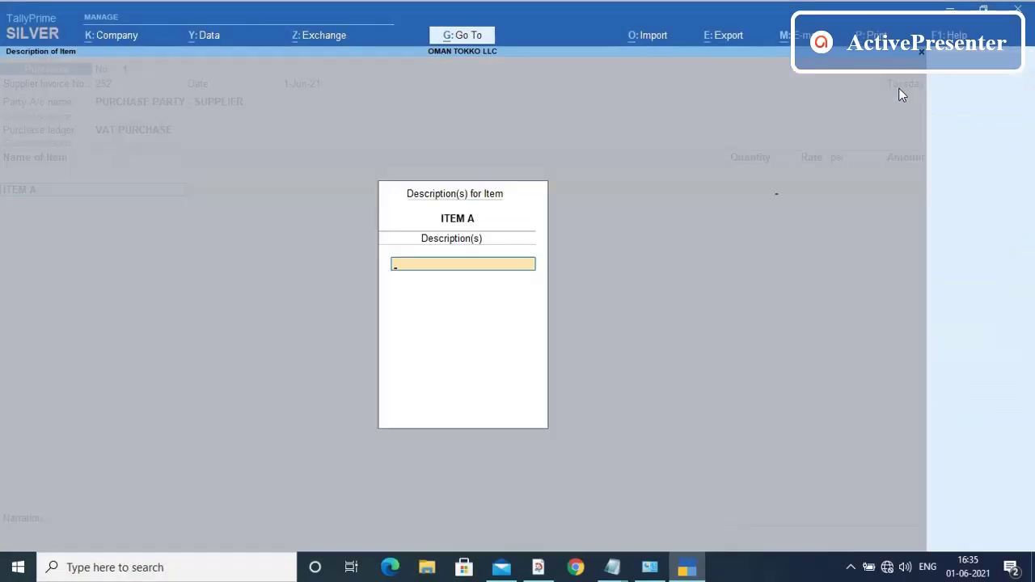
key(Return)
text(10)
key(Return)
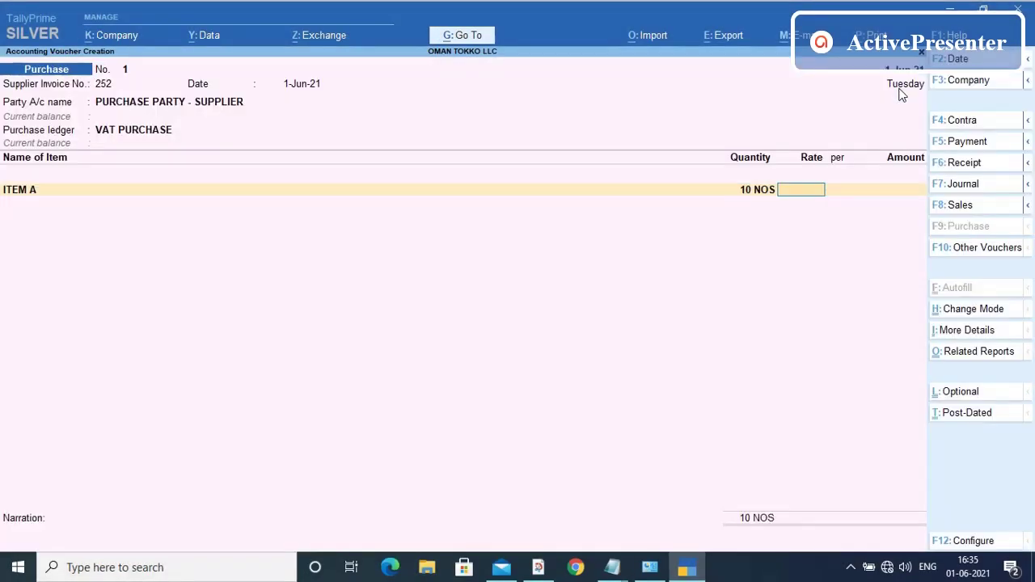
text(25)
key(Return)
key(Return)
key(Return)
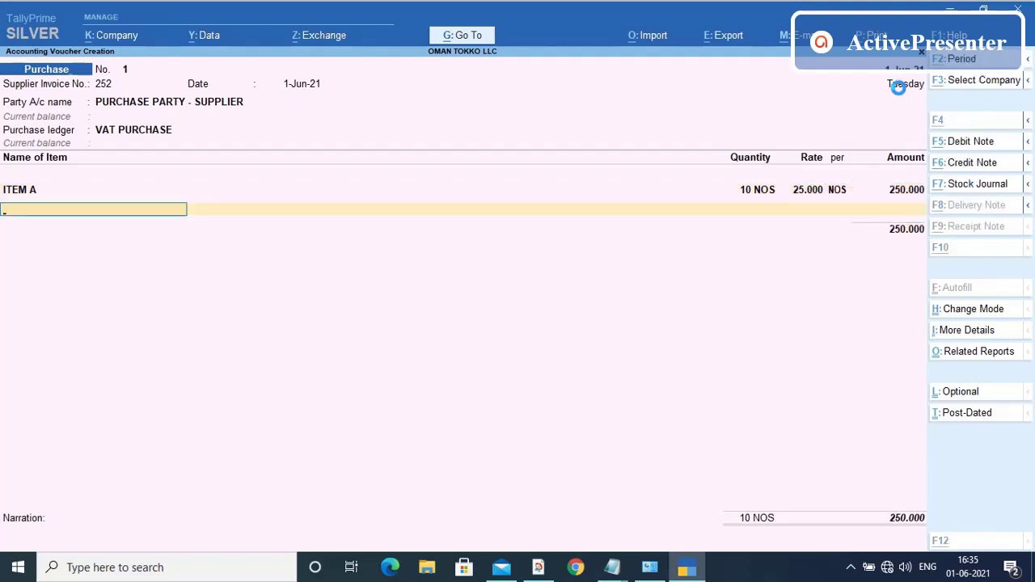
Create ITEM B with unit NOS and add it as 10 NOS at rate 30
key(alt+c)
text(ITEM)
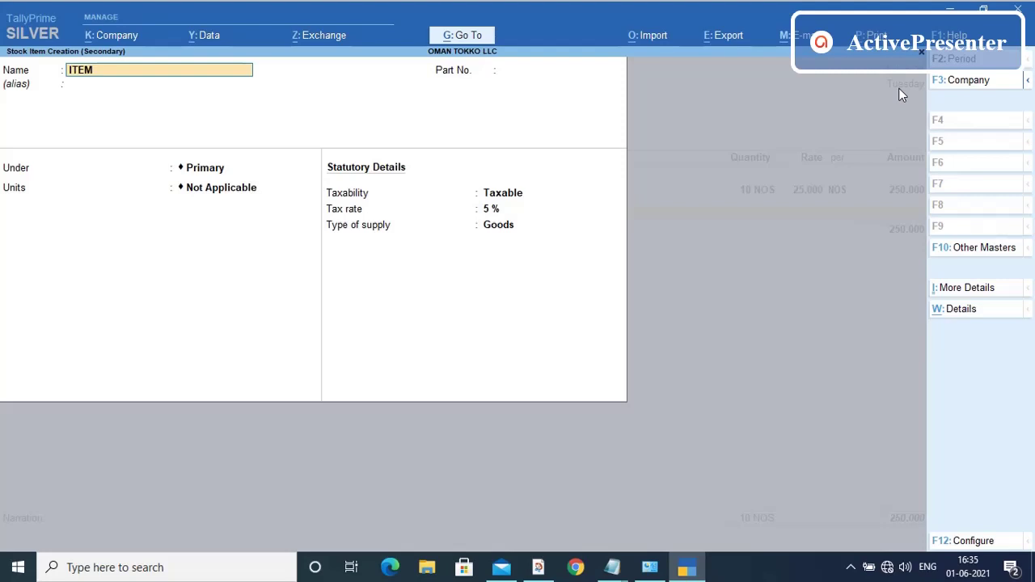
text( B)
key(Return)
key(Return)
key(Down)
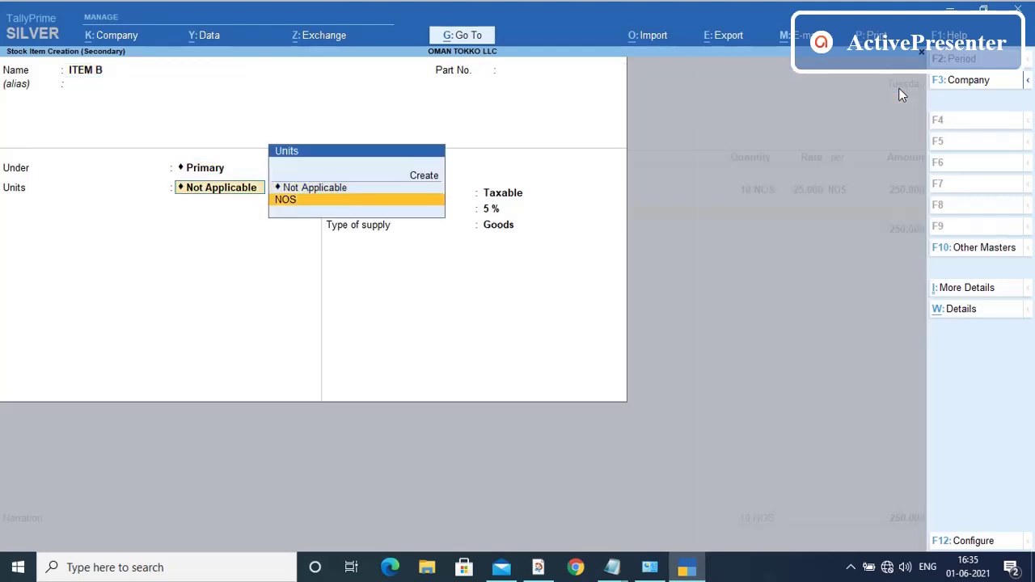
key(Return)
key(ctrl+a)
key(Return)
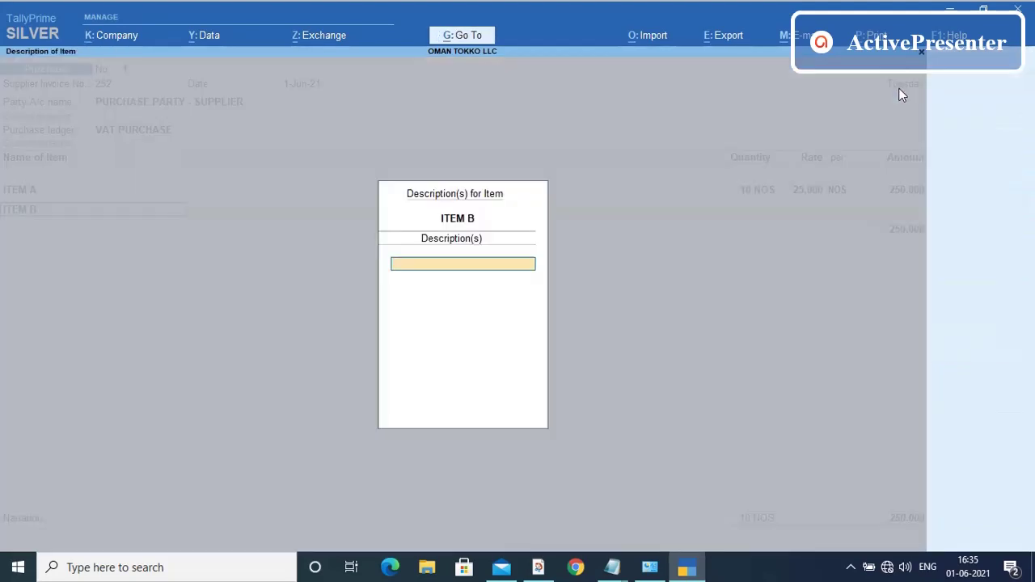
key(Return)
text(10)
key(Return)
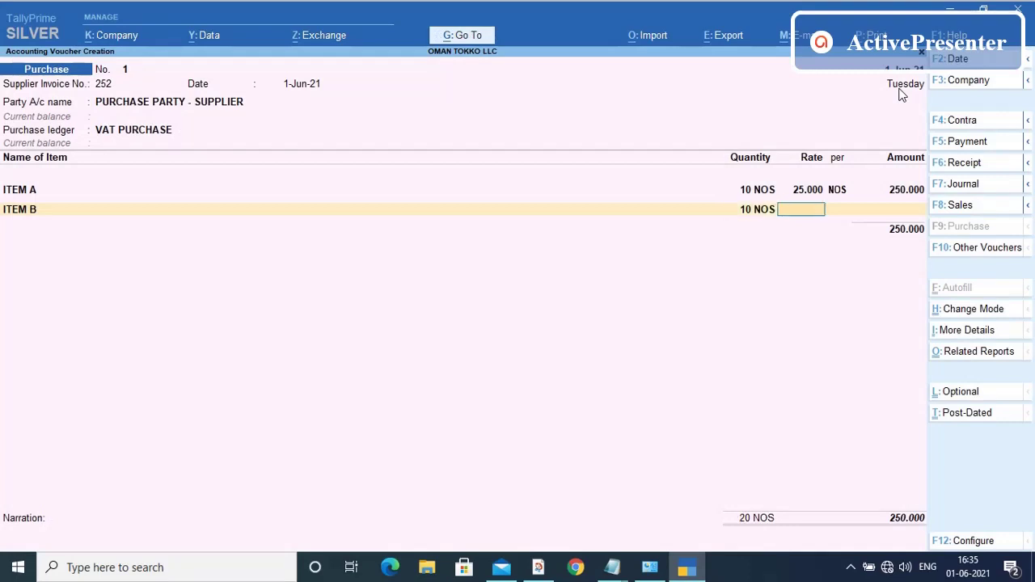
text(30)
key(Return)
key(Return)
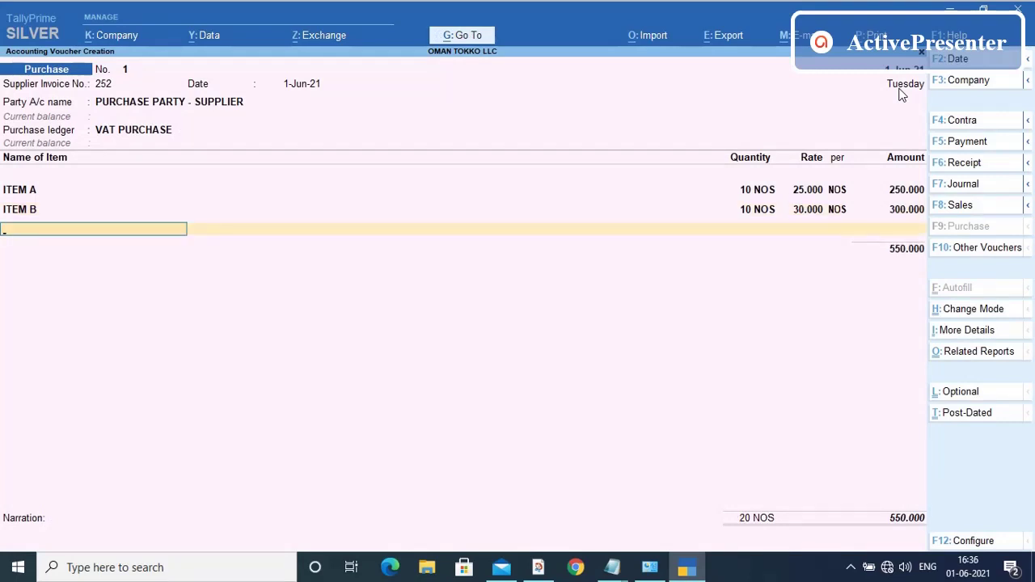
Create the INPUT VAT 5% ledger under Duties & Taxes with duty type VAT
key(Return)
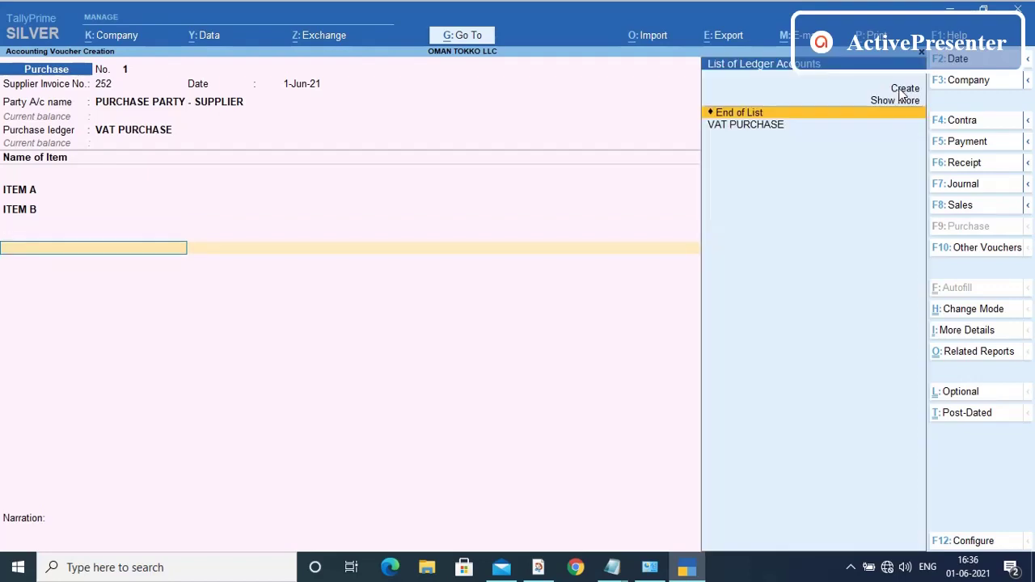
key(ctrl)
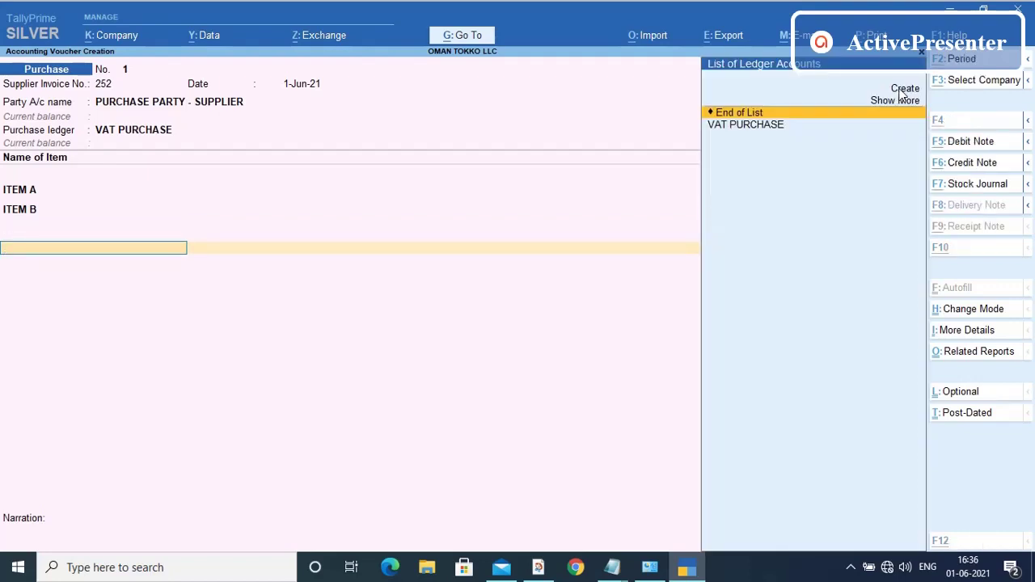
click(903, 89)
text(IN)
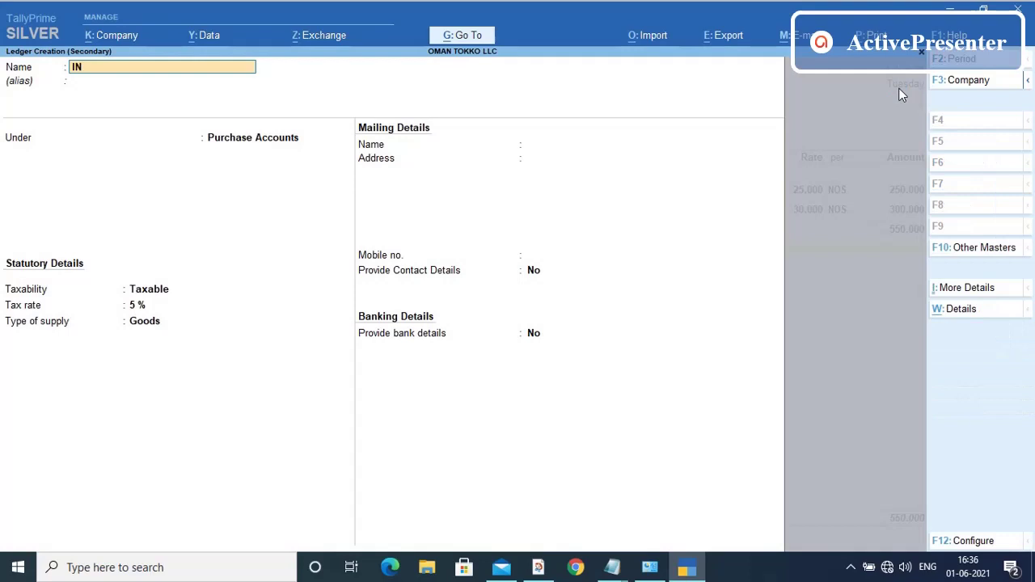
text(PUT VAT )
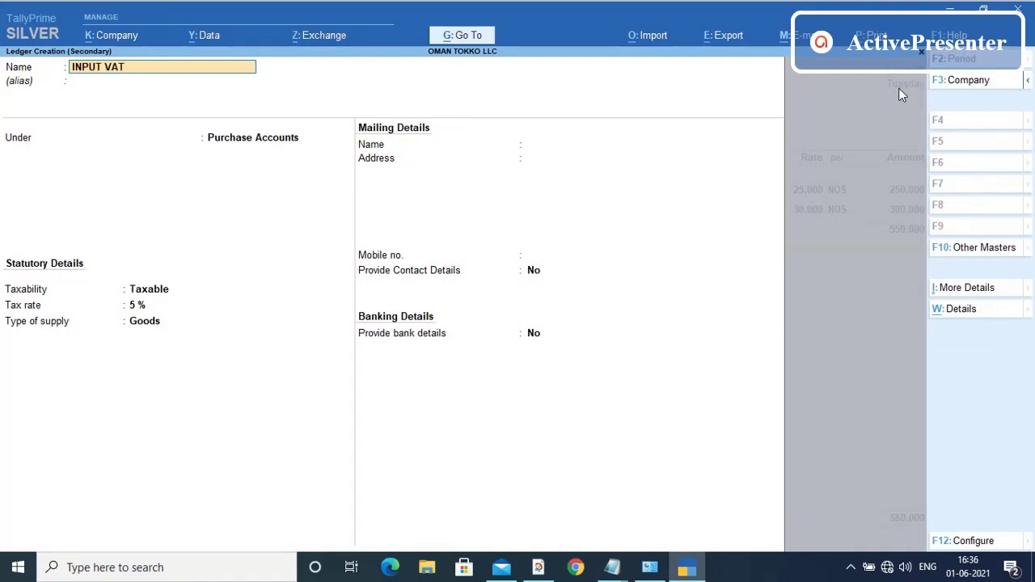
text(5%)
key(Return)
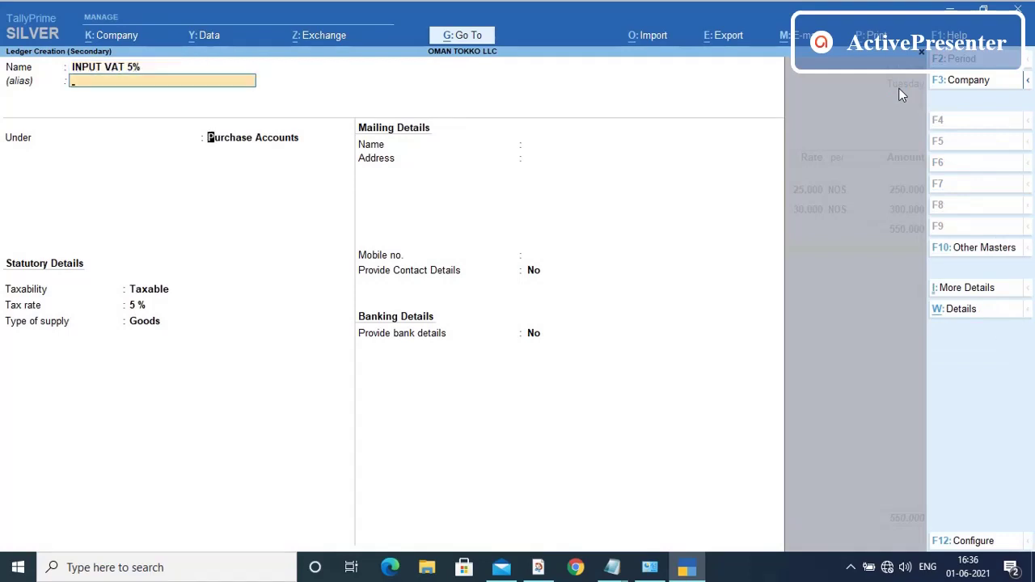
text(DUTIE)
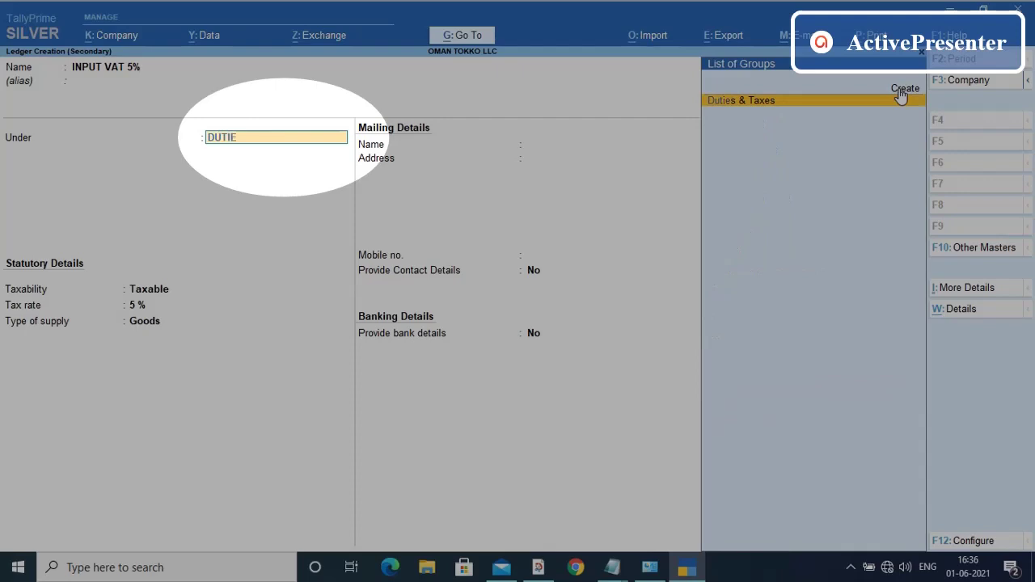
key(Return)
key(Down)
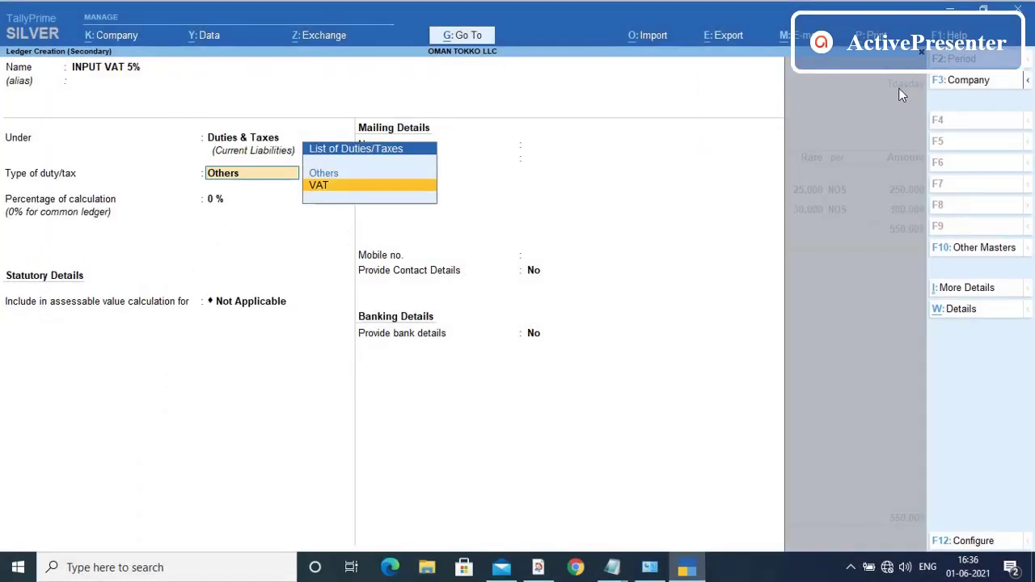
key(Return)
key(Return)
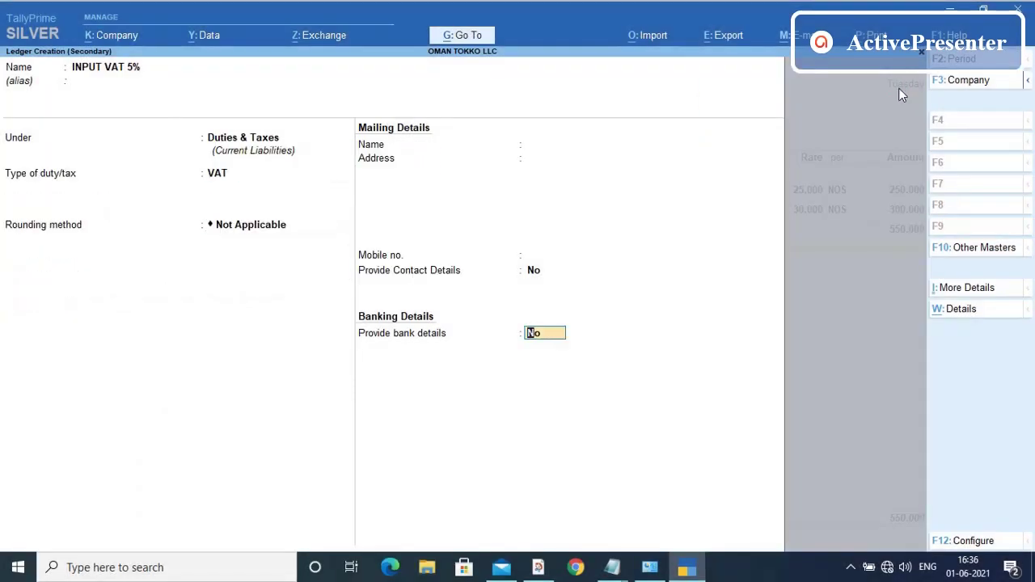
key(Return)
key(Return)
key(Return)
key(Return)
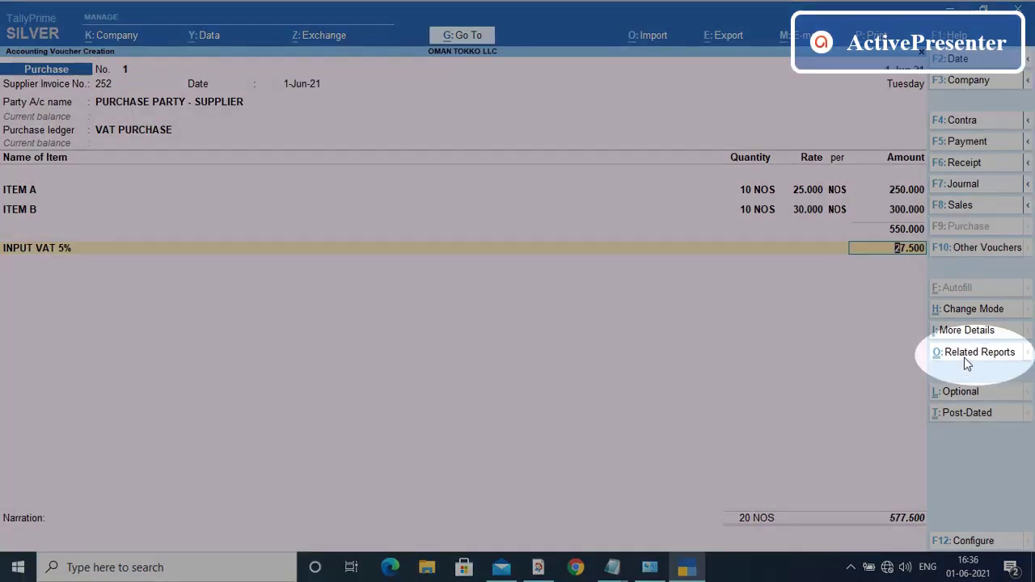
View the detailed VAT - Tax Analysis showing 27.500 tax on 550 purchases, then close it
click(967, 363)
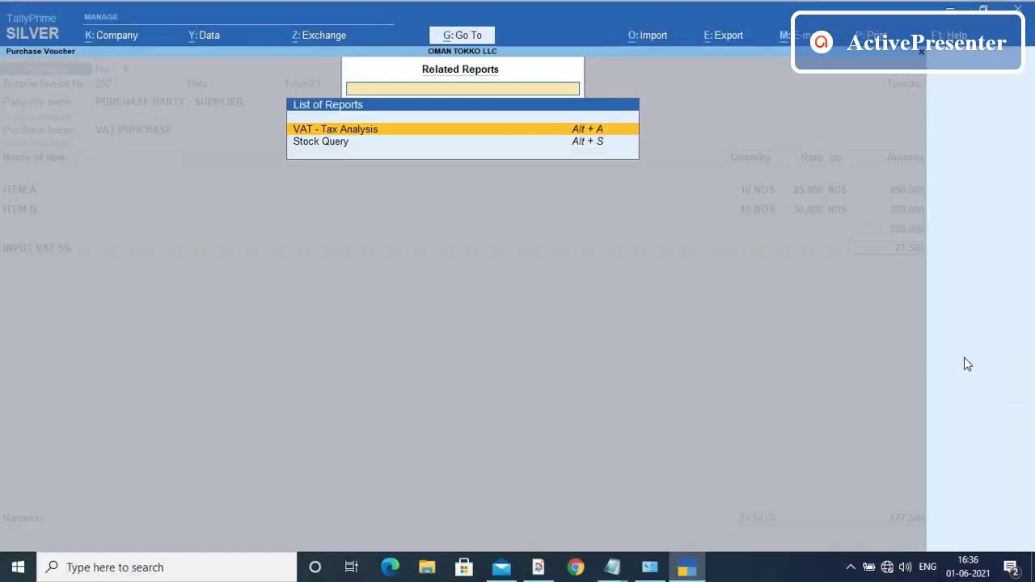
click(327, 132)
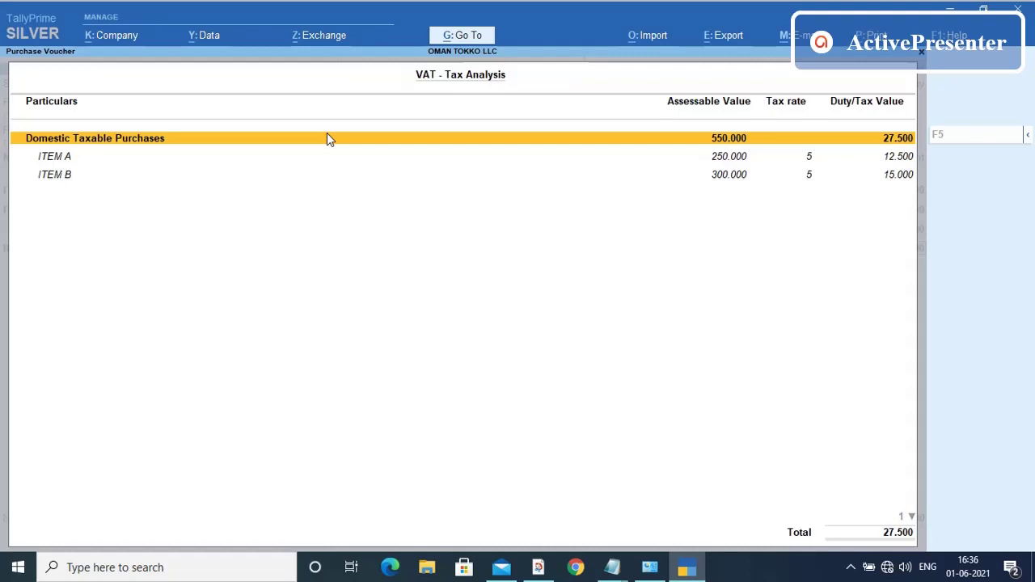
key(alt+F1)
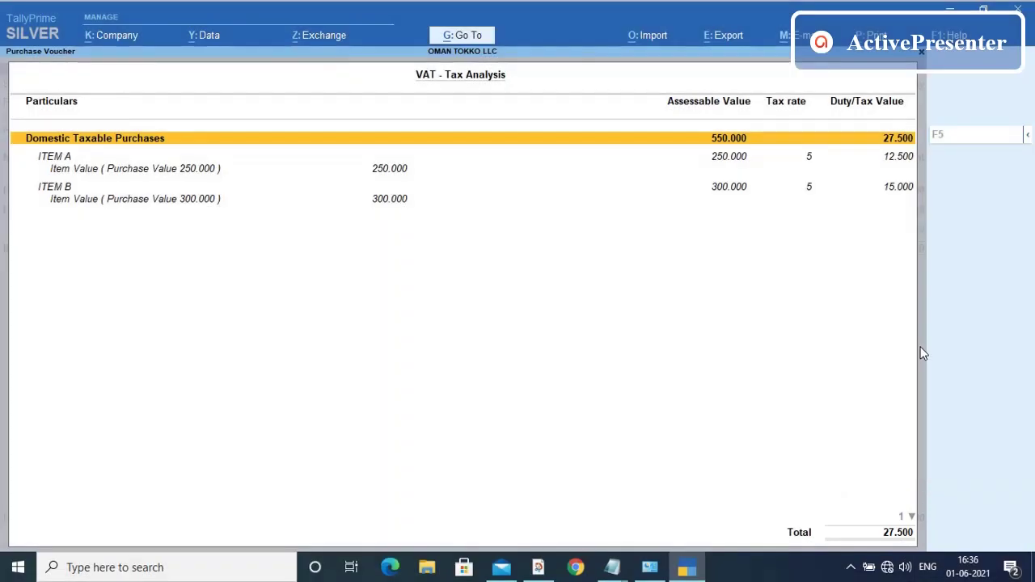
key(Escape)
Save the purchase voucher, then start a new sales voucher and clear its preset date
key(ctrl+a)
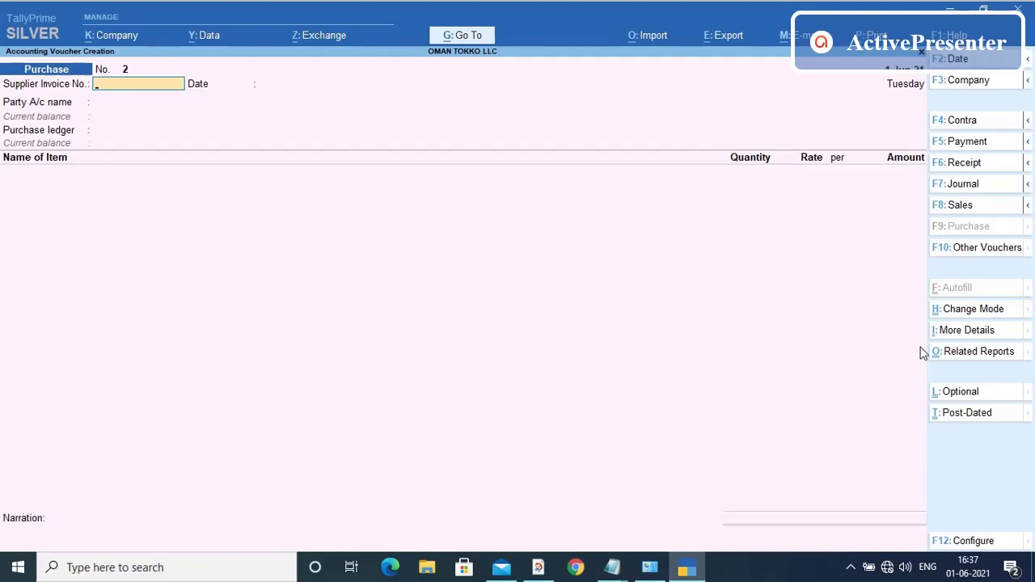
key(Escape)
key(y)
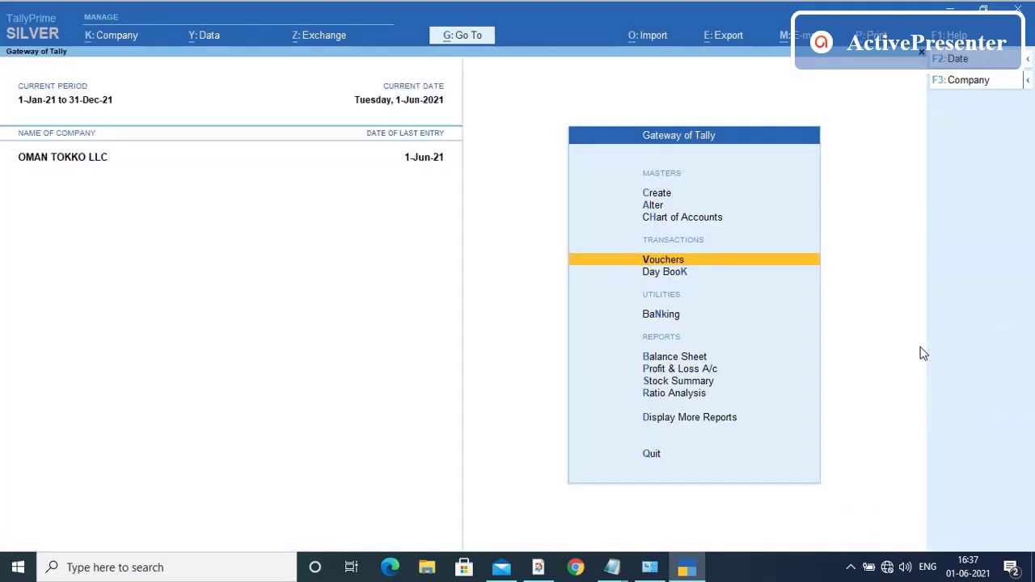
key(Return)
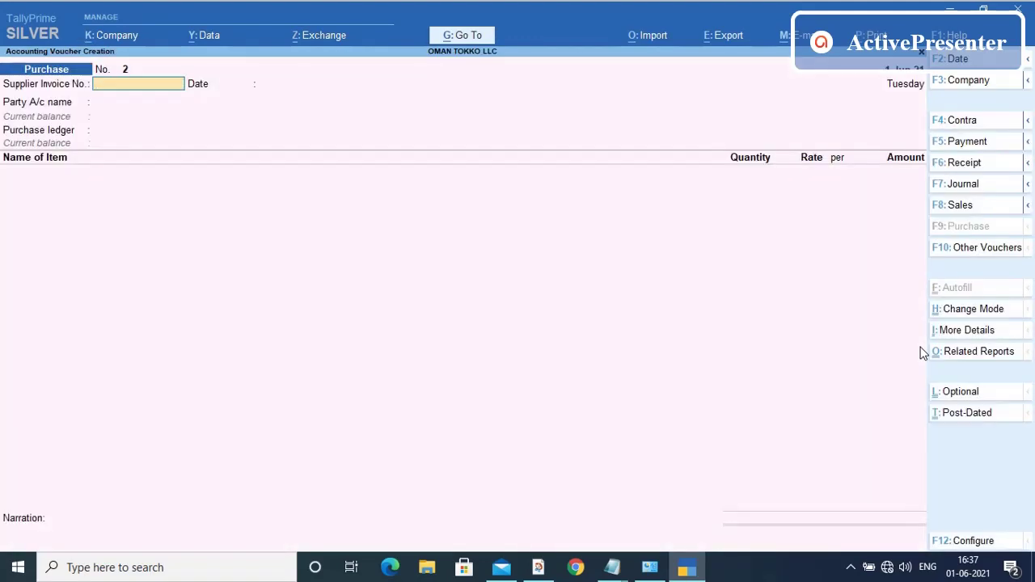
key(F8)
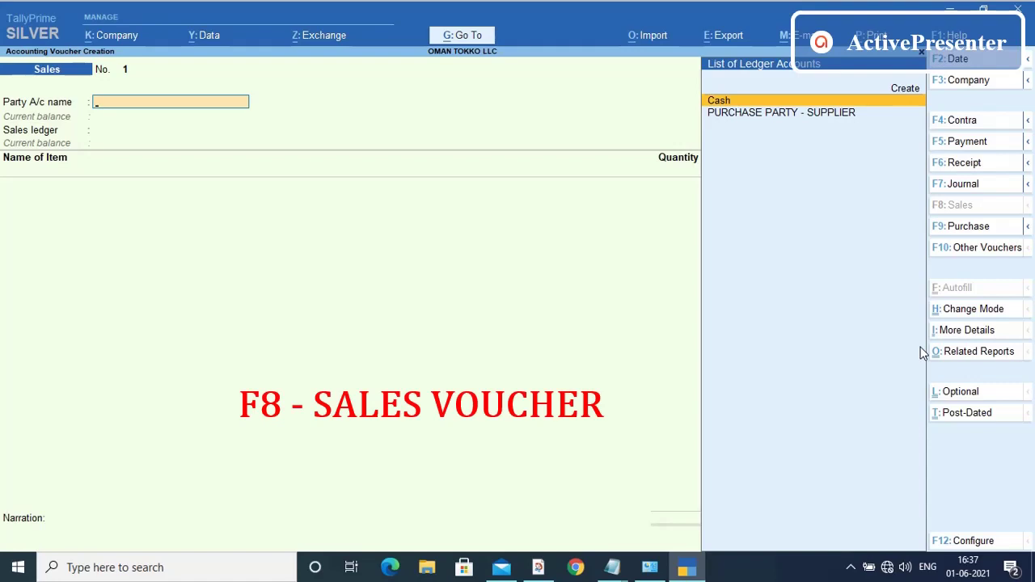
key(F2)
key(BackSpace)
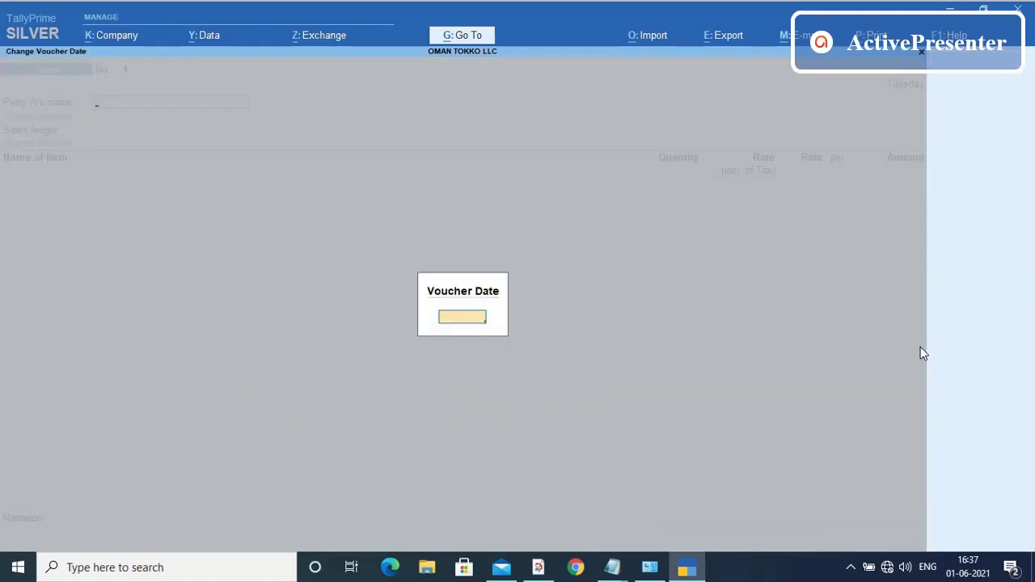
key(Escape)
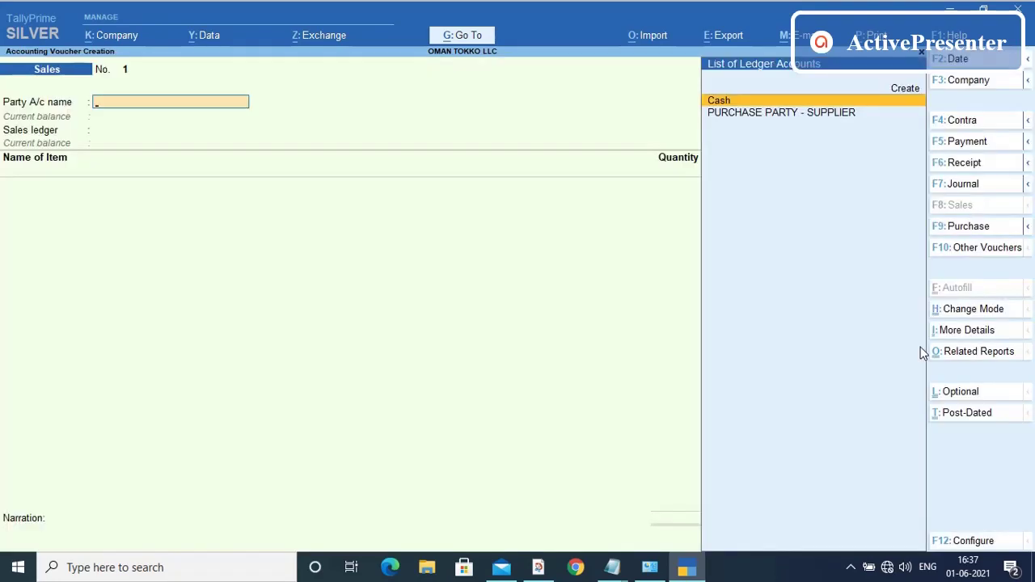
Create party ledger SALES PARTY - CUSTOMER under Sundry Debtors with its VATIN and accept it
key(alt+c)
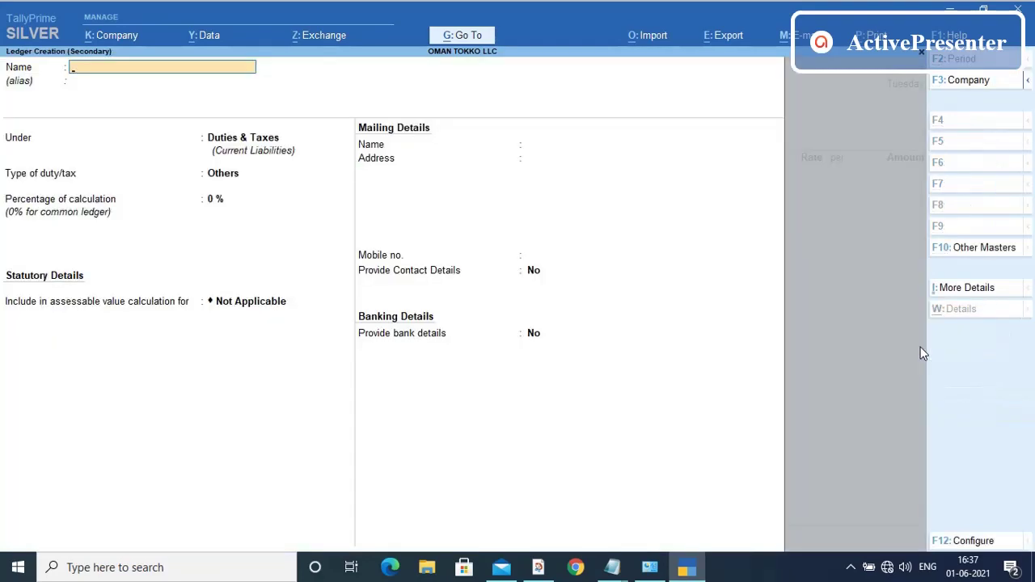
text(SALES PAR)
text(TY - CUSTO)
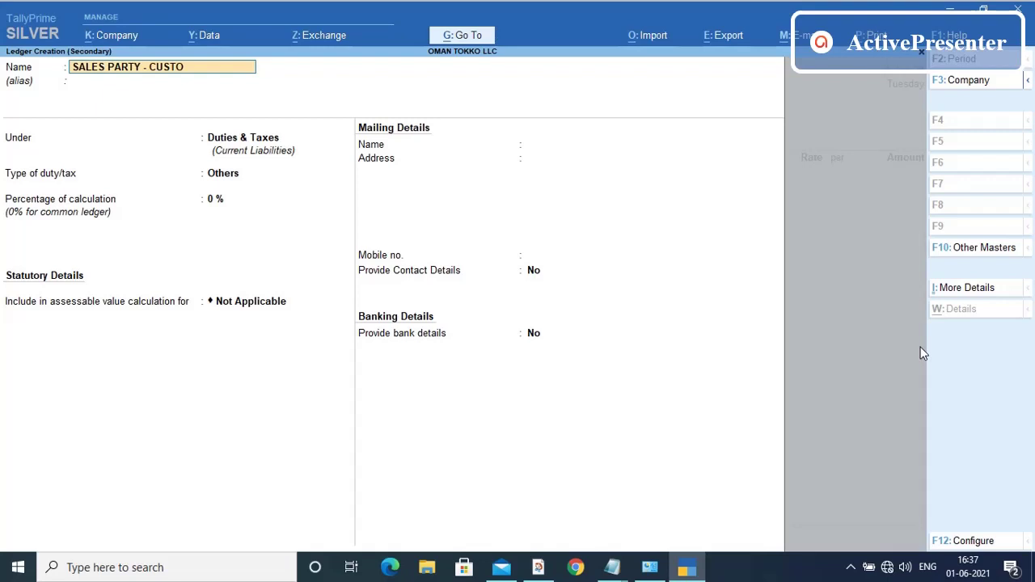
text(MER)
key(Return)
key(Return)
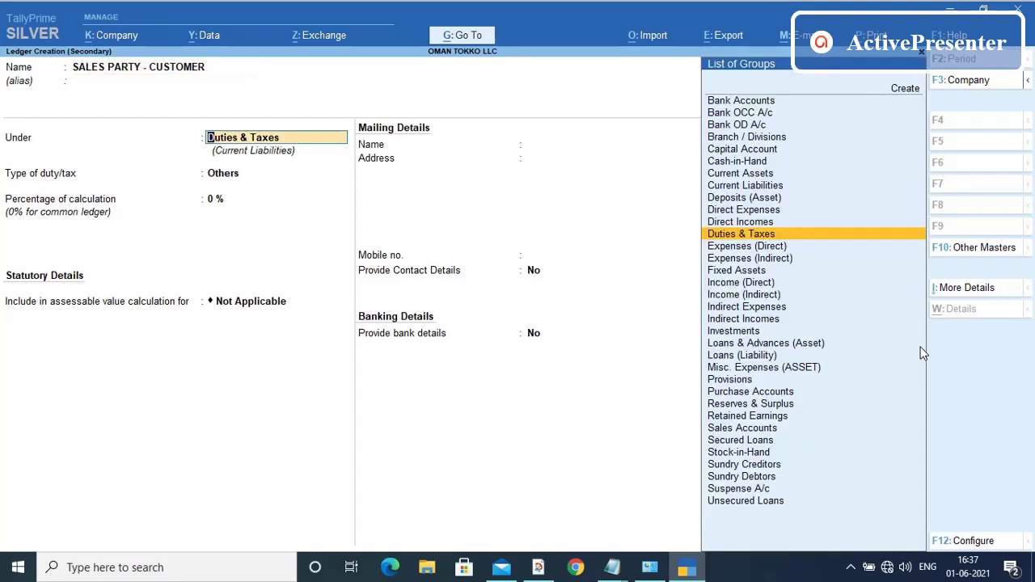
text(SUND)
key(Down)
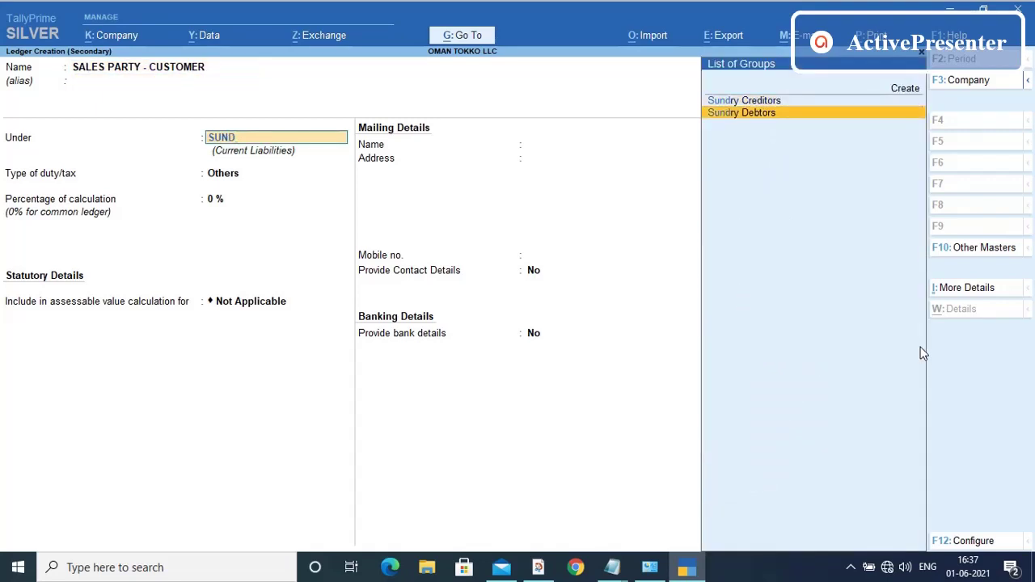
key(Return)
key(Return)
key(Return)
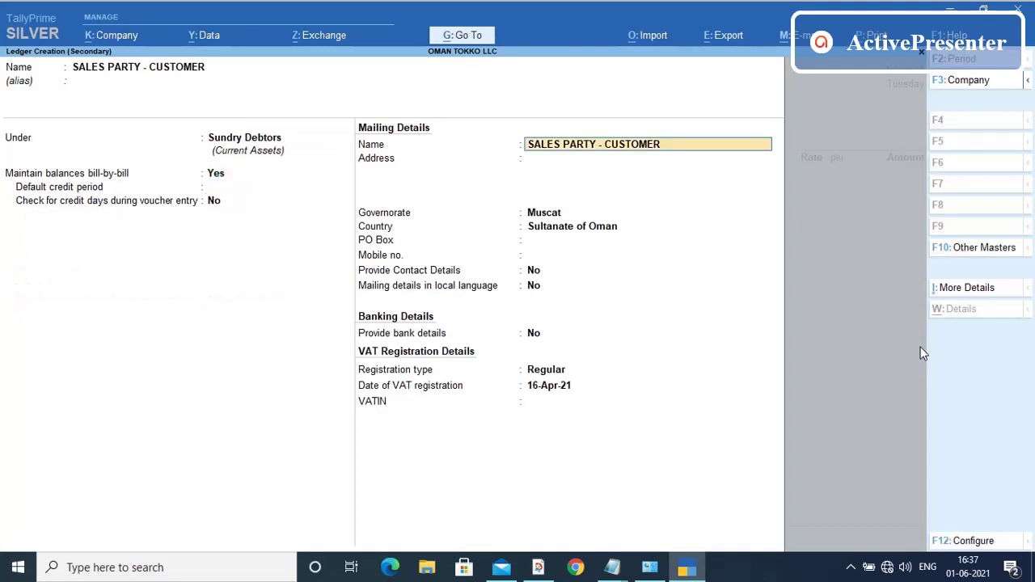
key(Return)
key(Return)
key(Return)
key(Return)
key(Return)
key(Return)
key(Return)
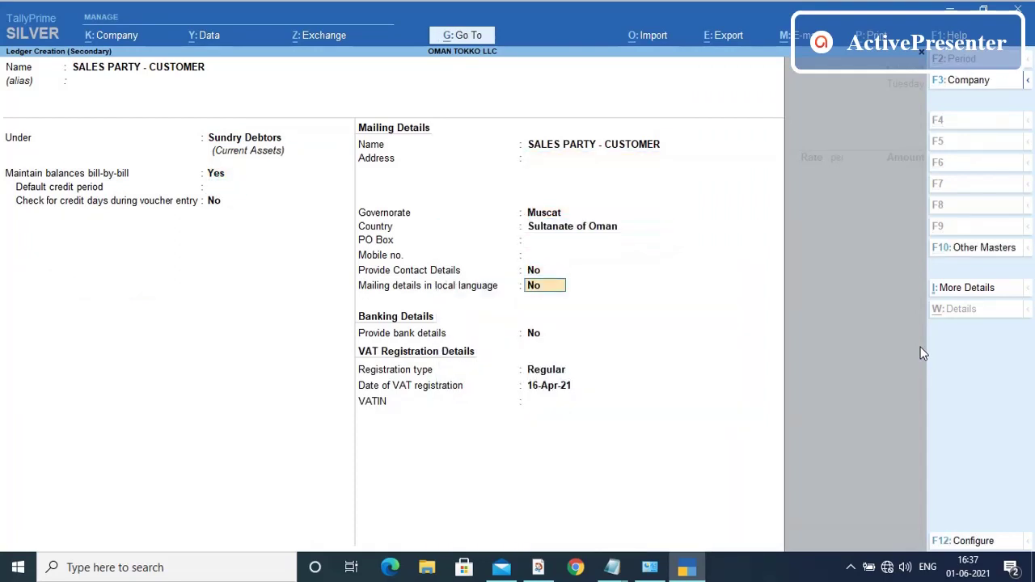
key(Return)
text(SAL)
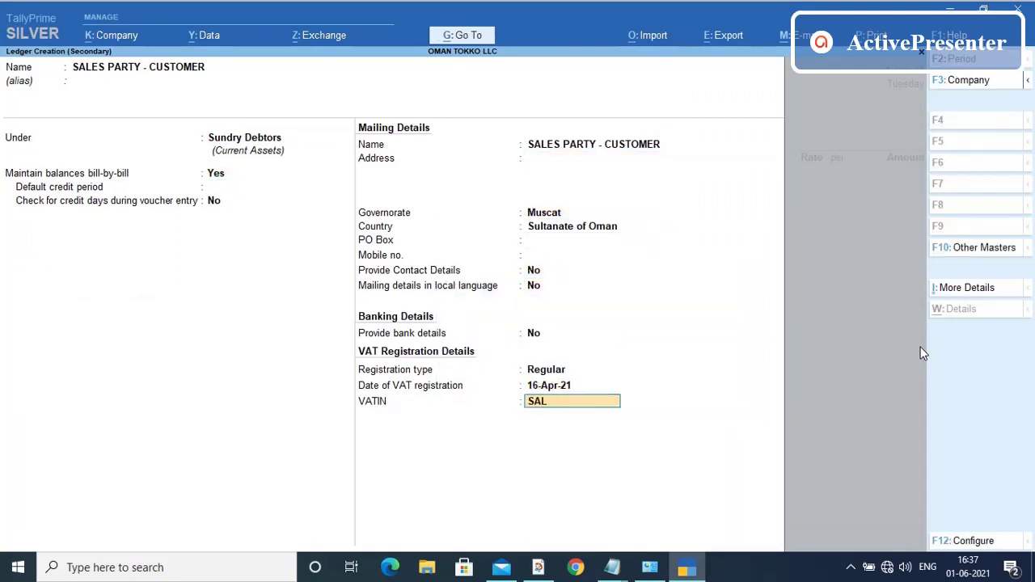
text(ES)
text(123)
text(4567)
key(Return)
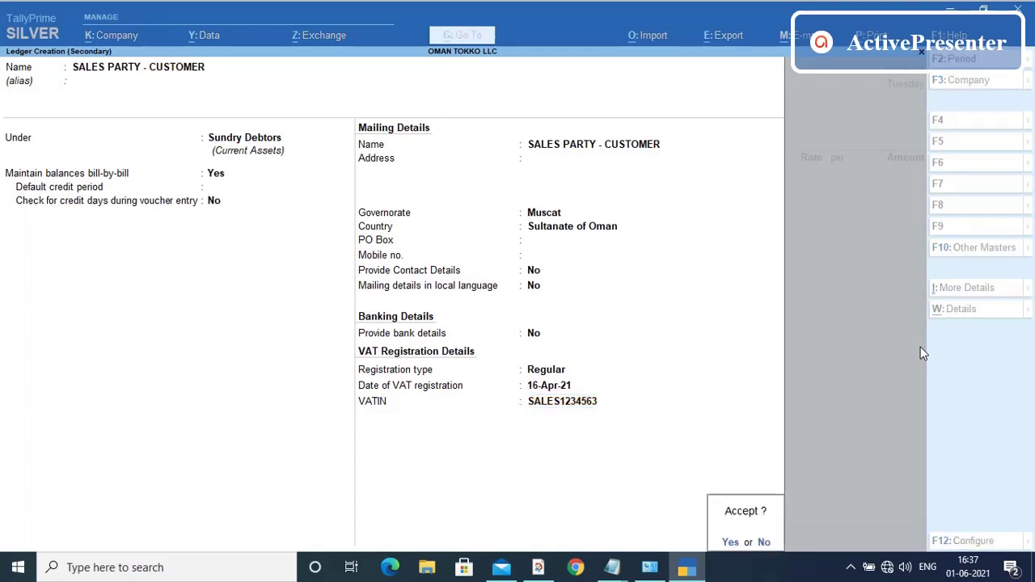
key(Return)
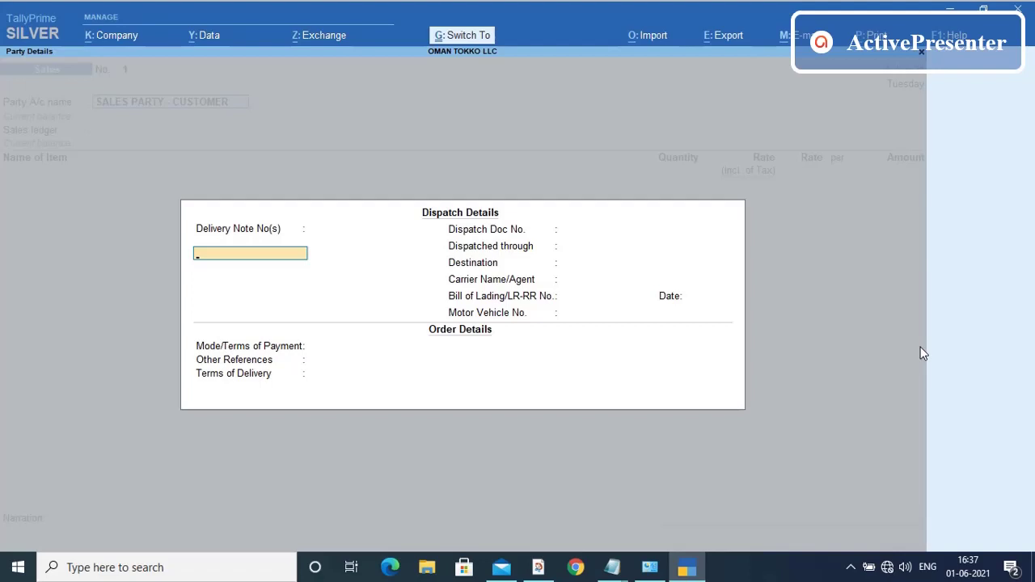
key(Escape)
key(Escape)
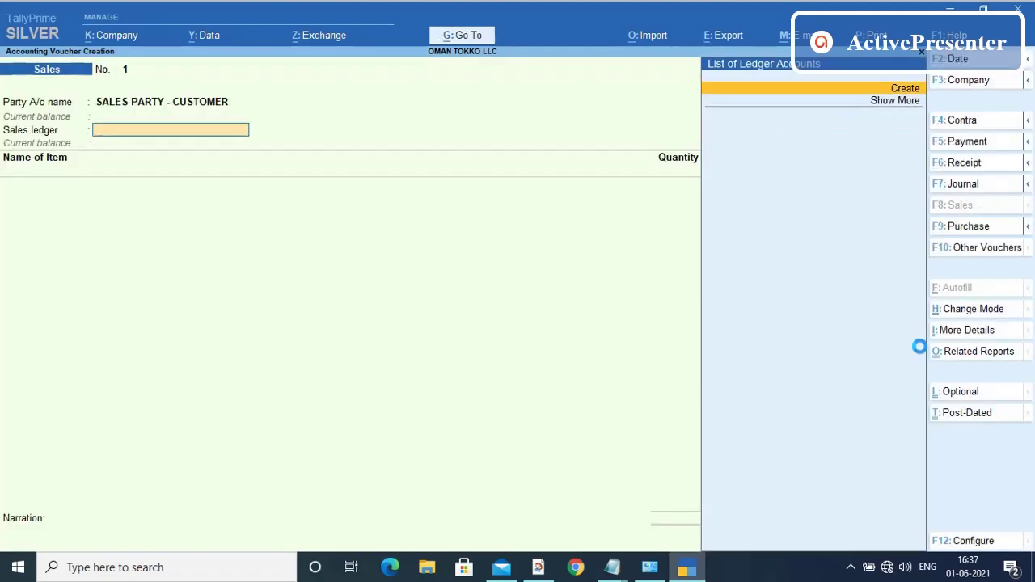
Create ledger VAT SALES under Sales Accounts at 5% VAT as the voucher's sales ledger
key(alt+c)
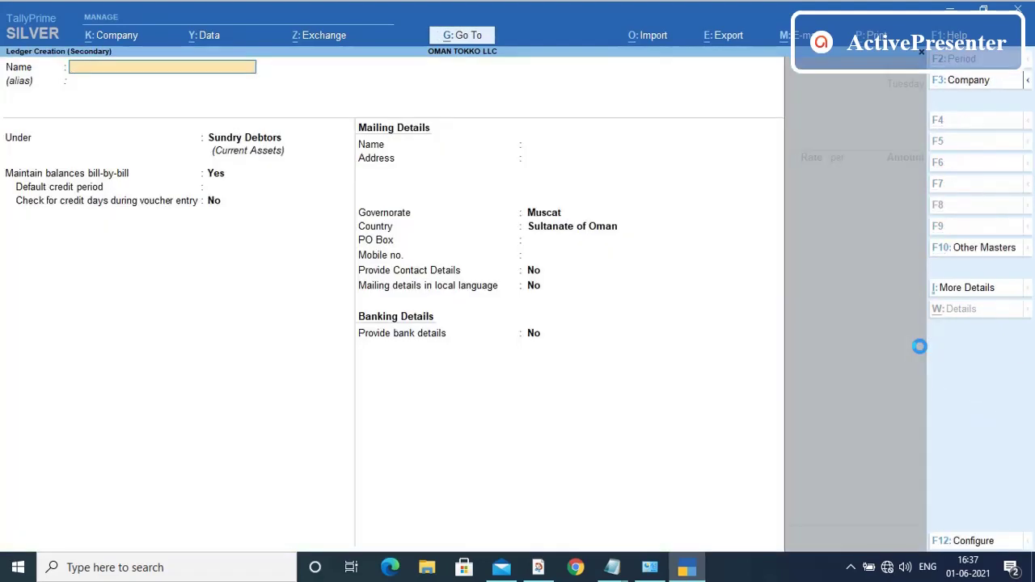
text(VAT SALES)
key(Return)
text(sa)
key(Return)
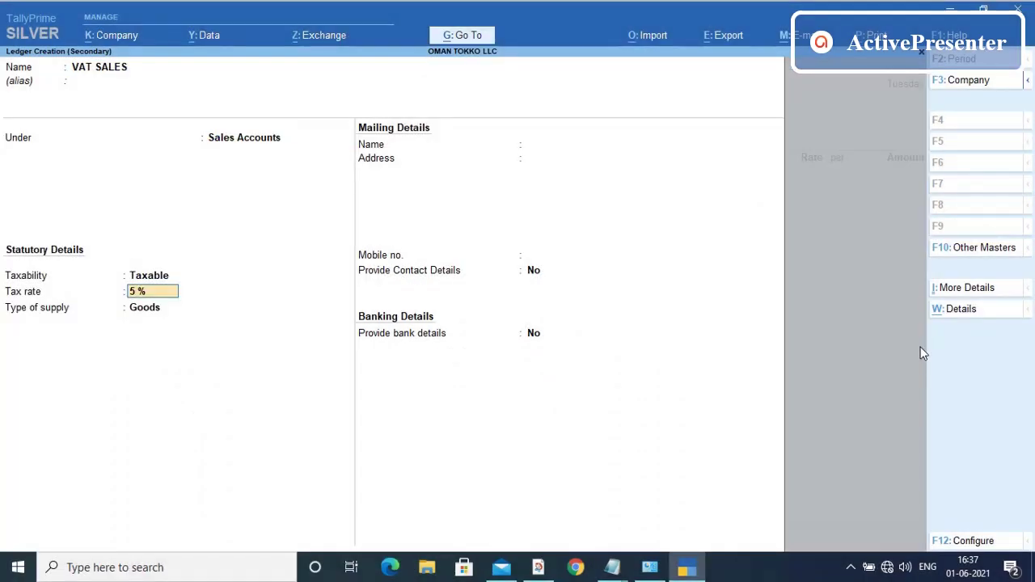
key(ctrl)
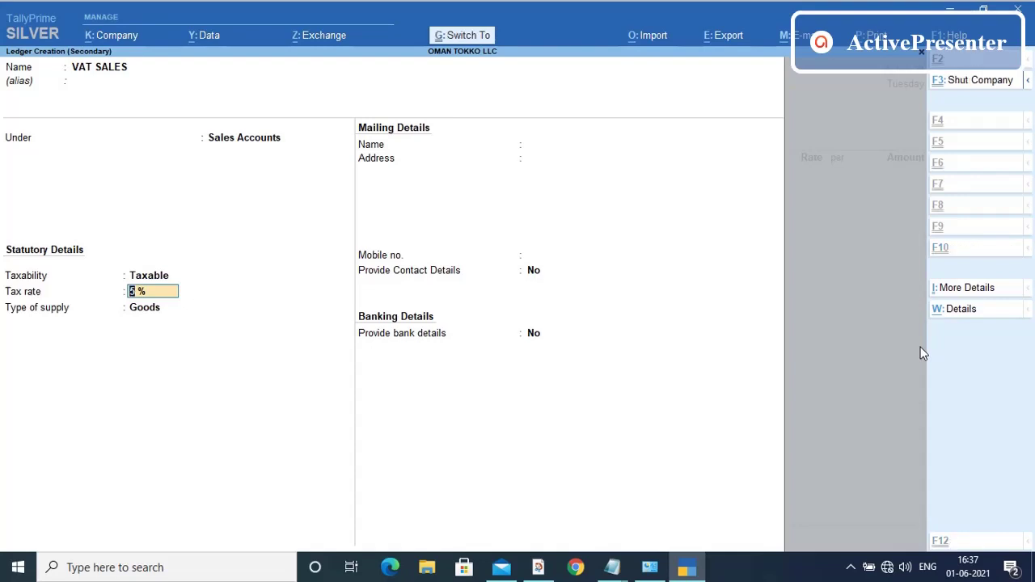
key(ctrl+a)
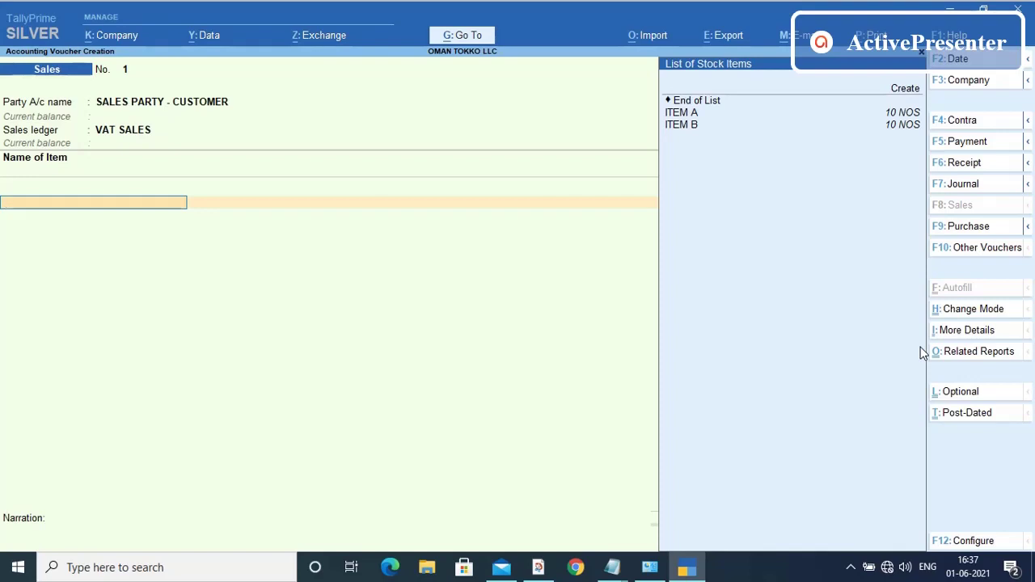
Pick ITEM A with quantity 9, then view its stock query showing the 25.000 purchase rate
key(Down)
key(Down)
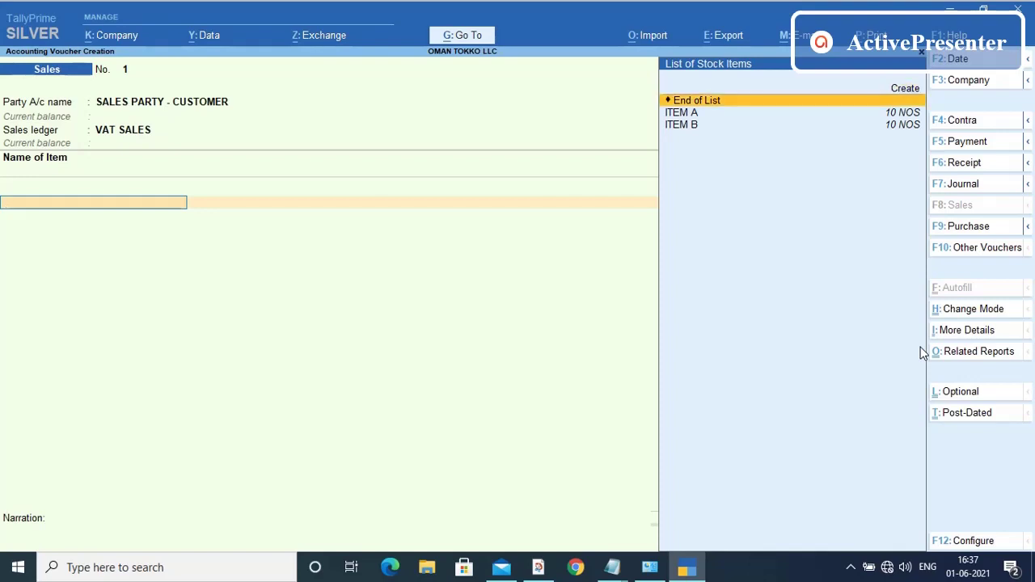
key(Down)
key(Return)
key(Return)
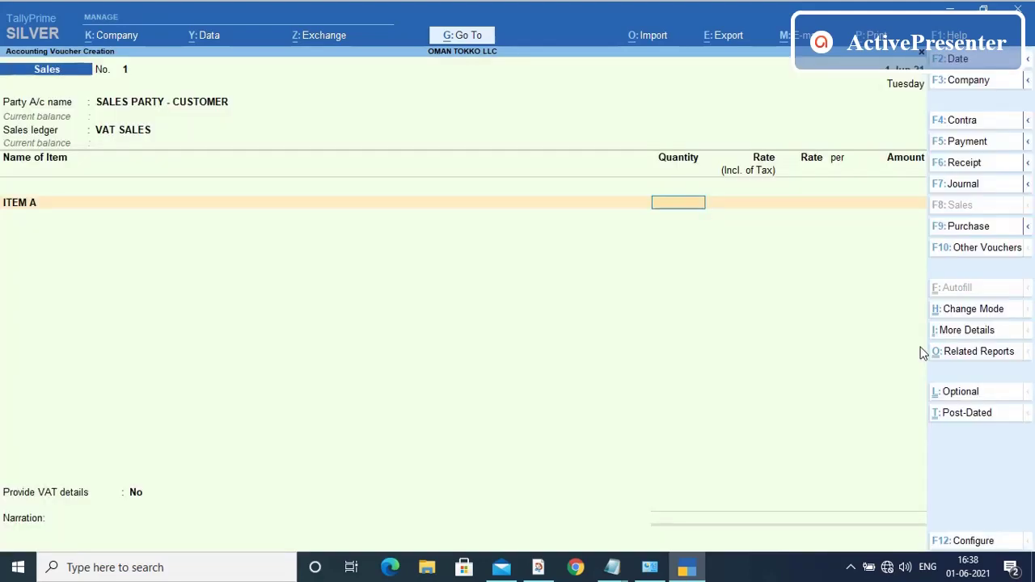
text(9)
key(Return)
key(Return)
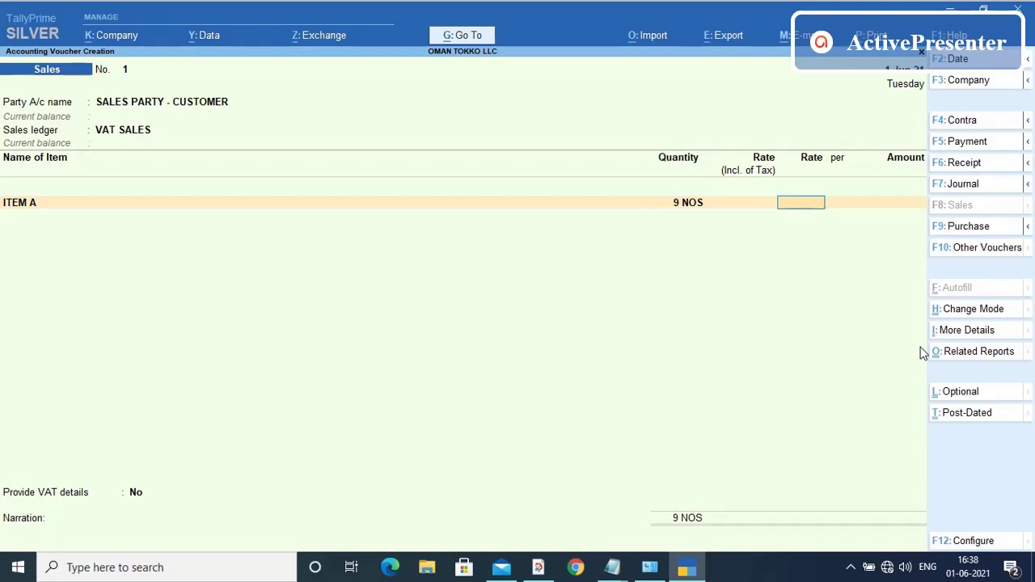
key(BackSpace)
key(BackSpace)
key(BackSpace)
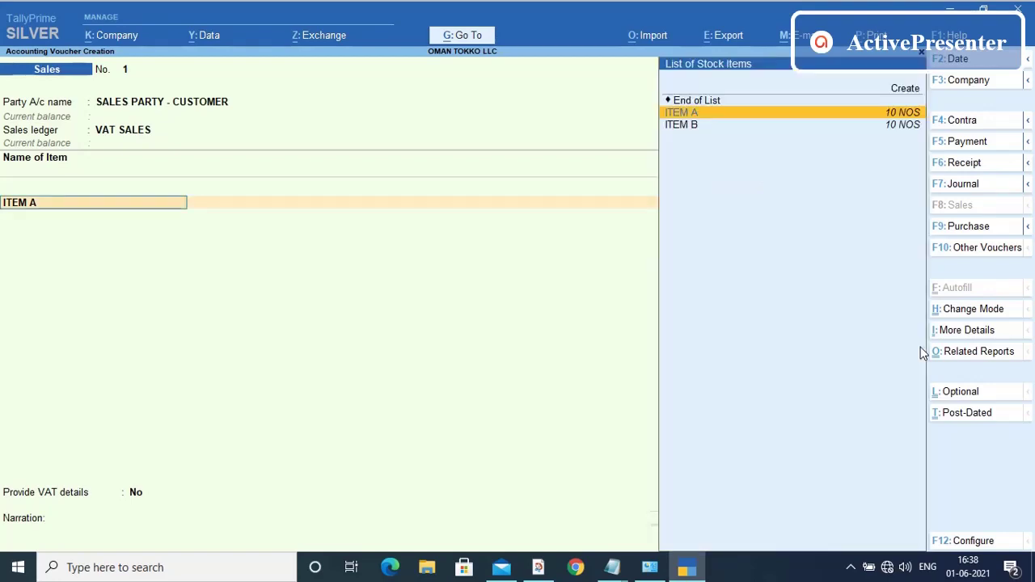
key(alt)
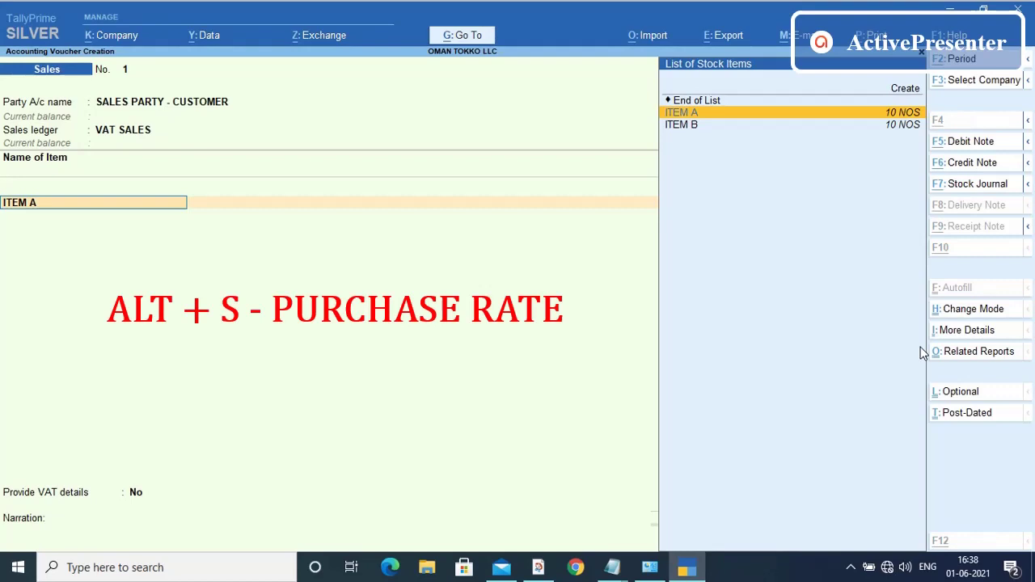
key(alt+s)
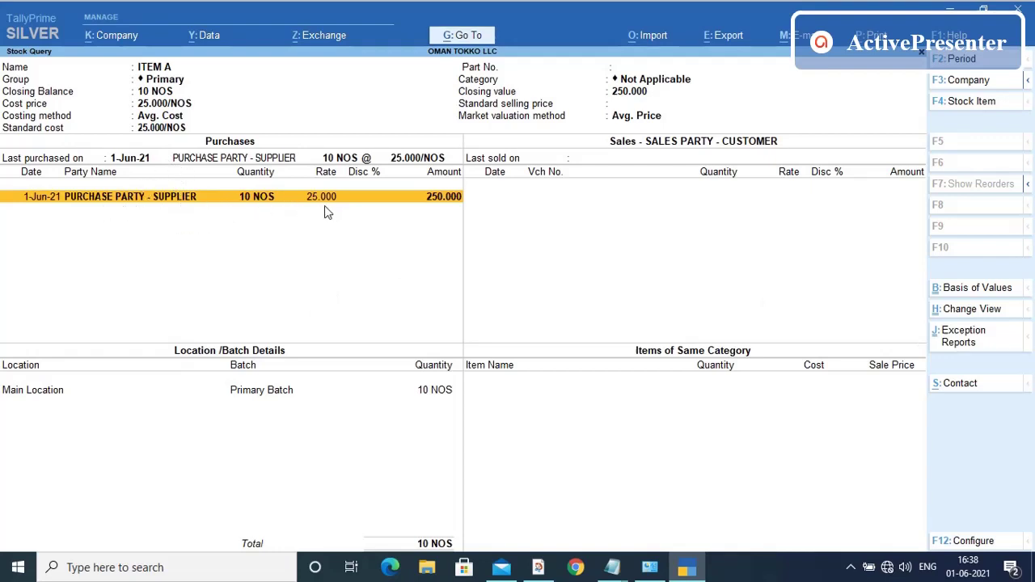
Bill 9 NOS of ITEM A at a rate of 35
key(Escape)
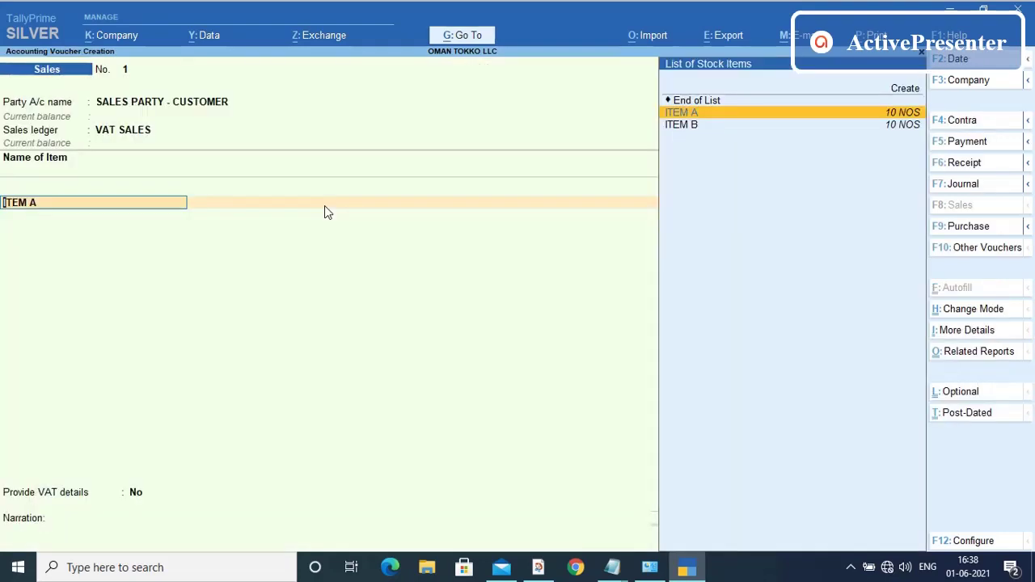
key(Return)
key(Return)
text(9 NOS)
key(Return)
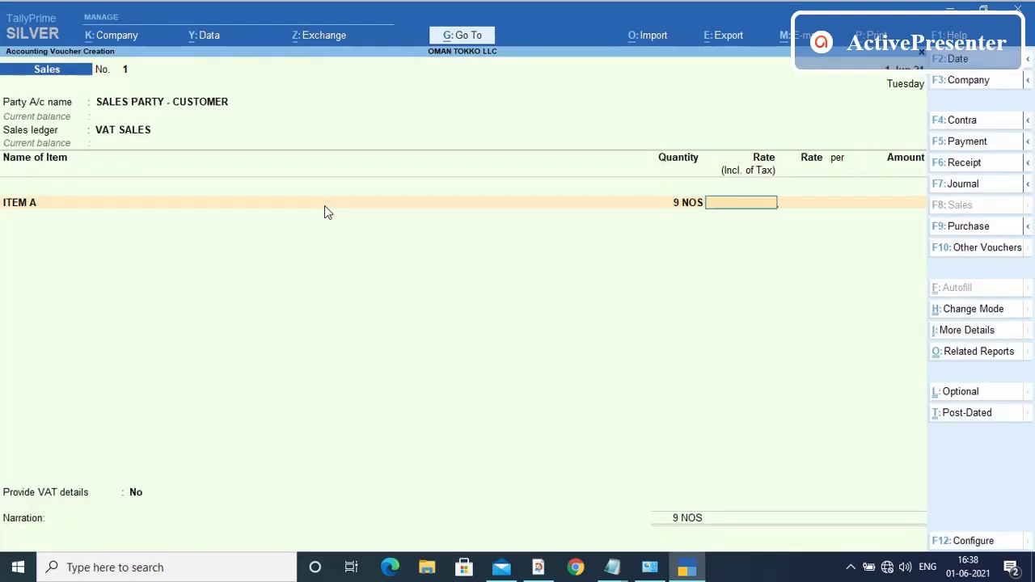
key(Return)
text(35)
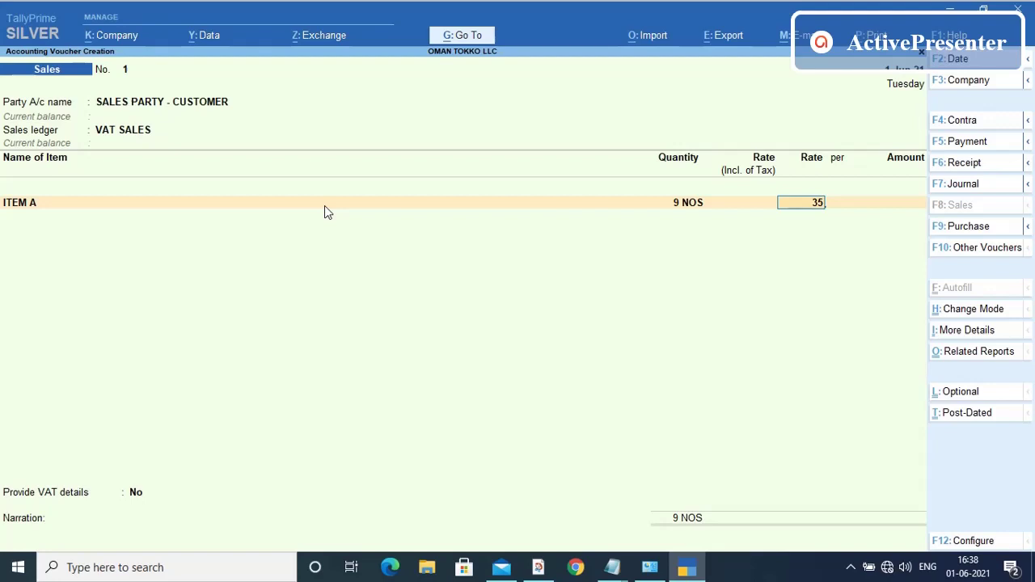
key(Return)
key(Return)
key(Return)
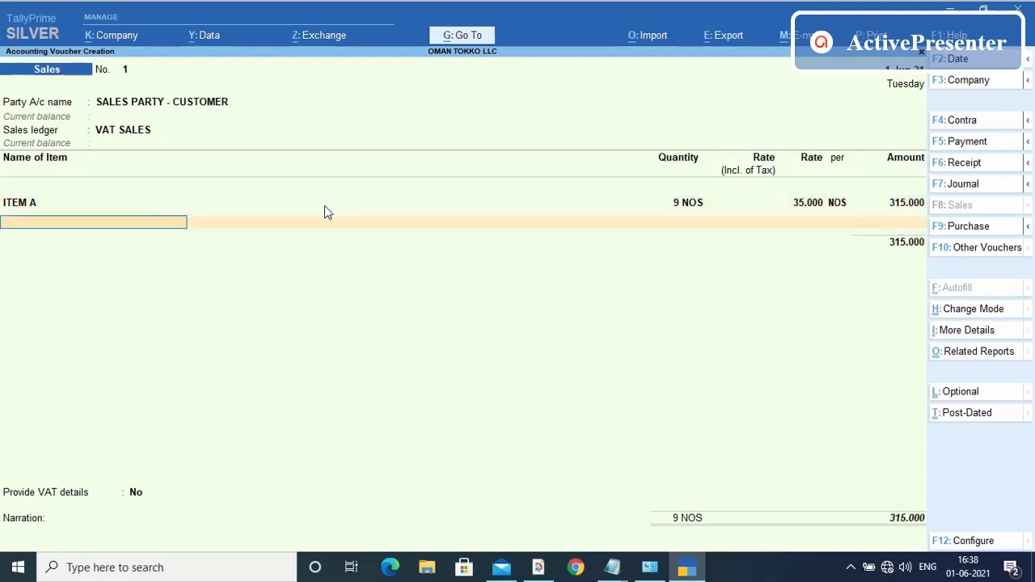
Select ITEM B for the second line and check its purchase rate in the stock query
text(ITEM)
key(Down)
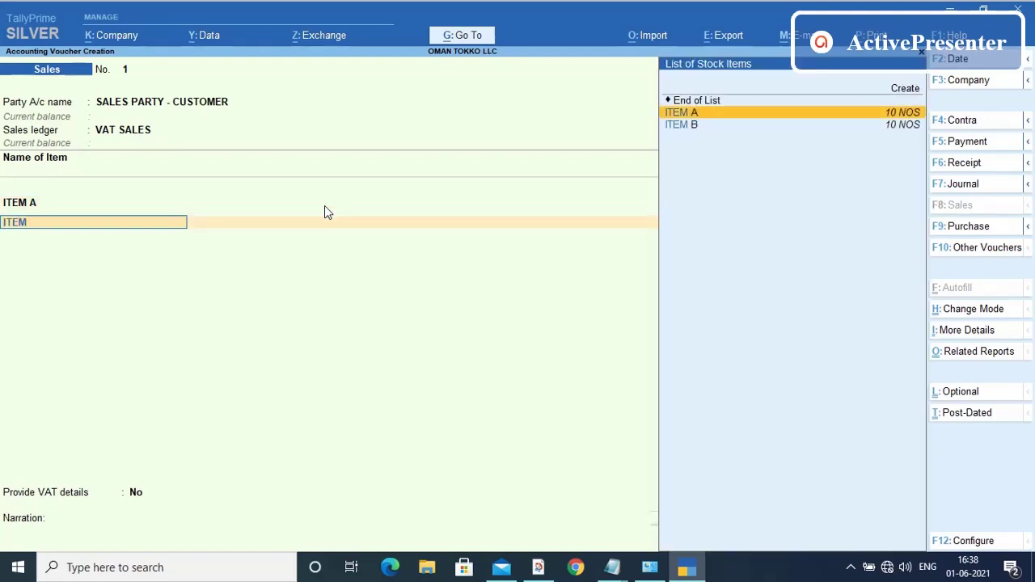
key(Down)
key(Return)
click(324, 206)
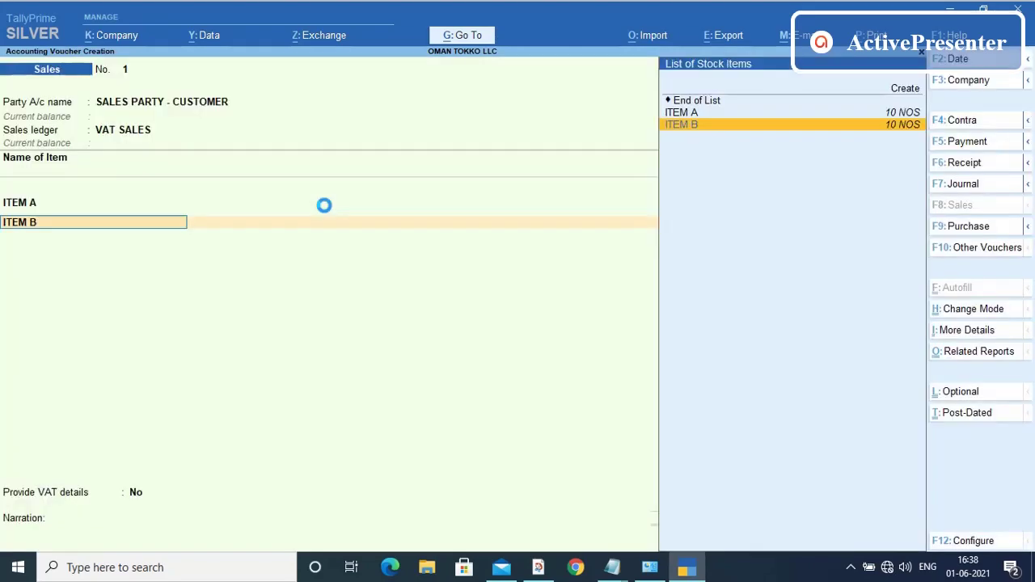
key(alt+s)
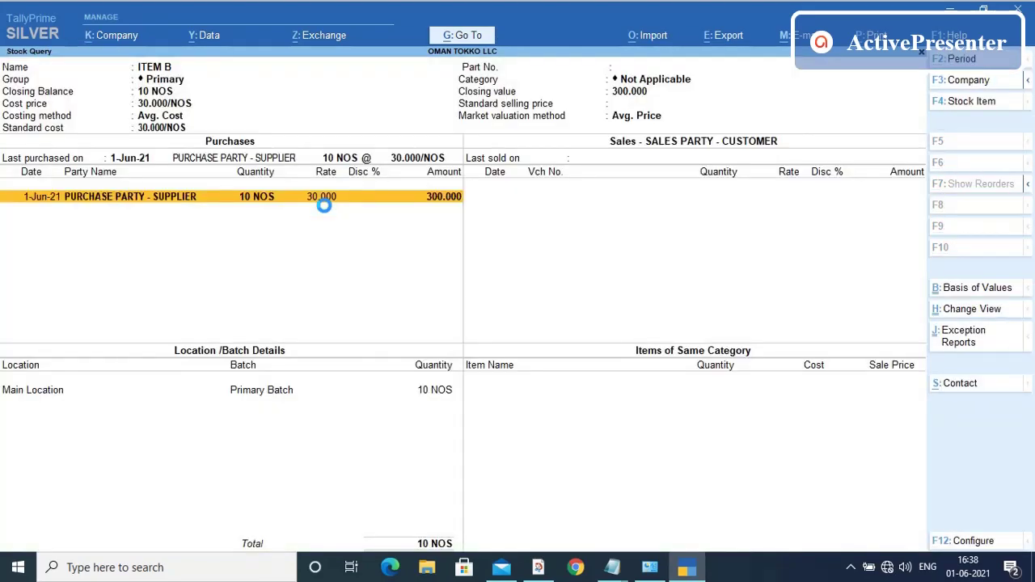
key(Escape)
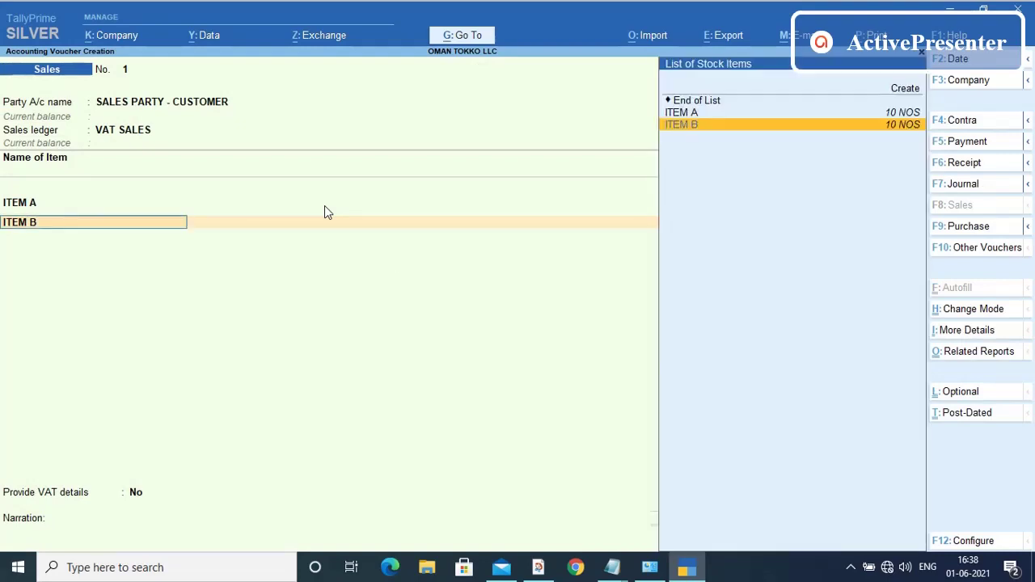
Bill 9 NOS of ITEM B at 40 and end the item list at 675.000
key(Return)
key(Return)
text(9)
key(Return)
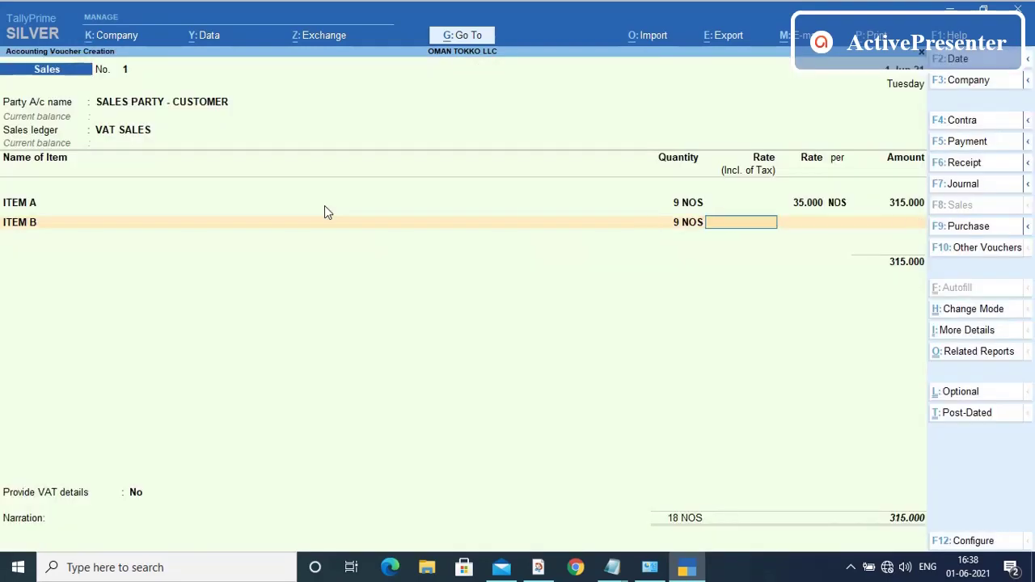
key(Return)
text(40)
key(Return)
key(Return)
key(Return)
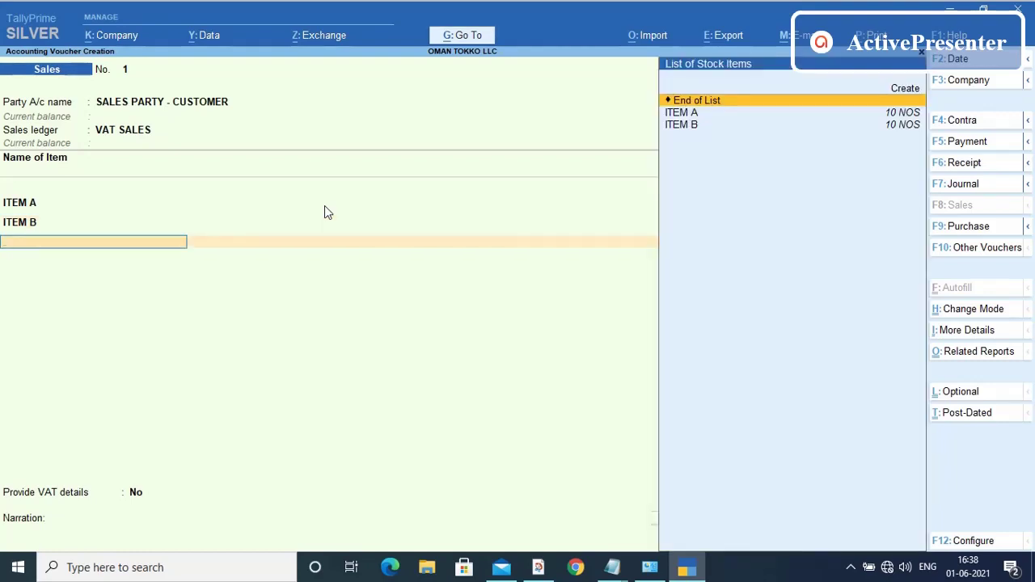
key(Return)
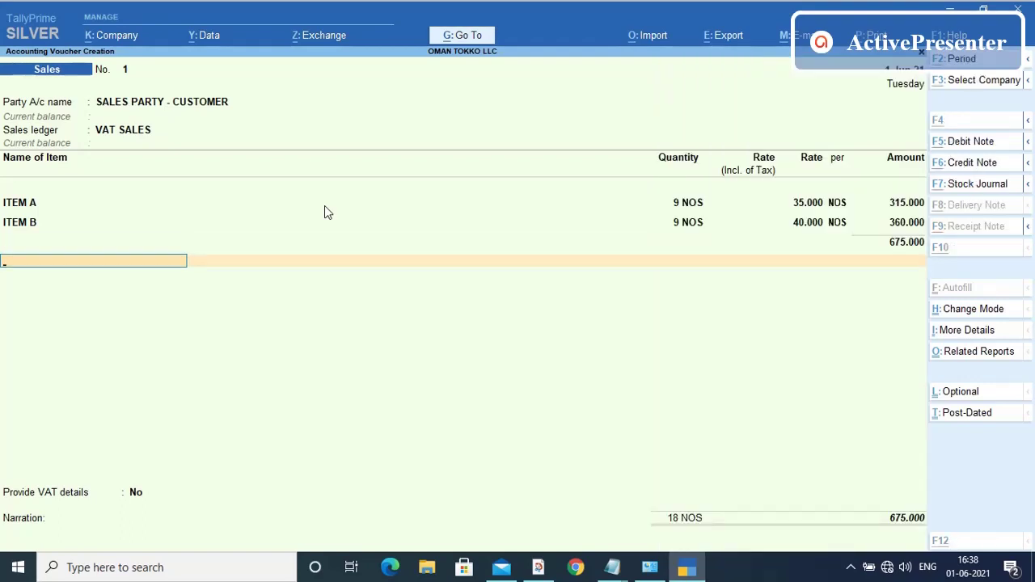
Create Duties & Taxes ledger OUTPUT VAT 5% of type VAT, adding 33.750 for a 708.750 total
key(alt+c)
text(OUTP)
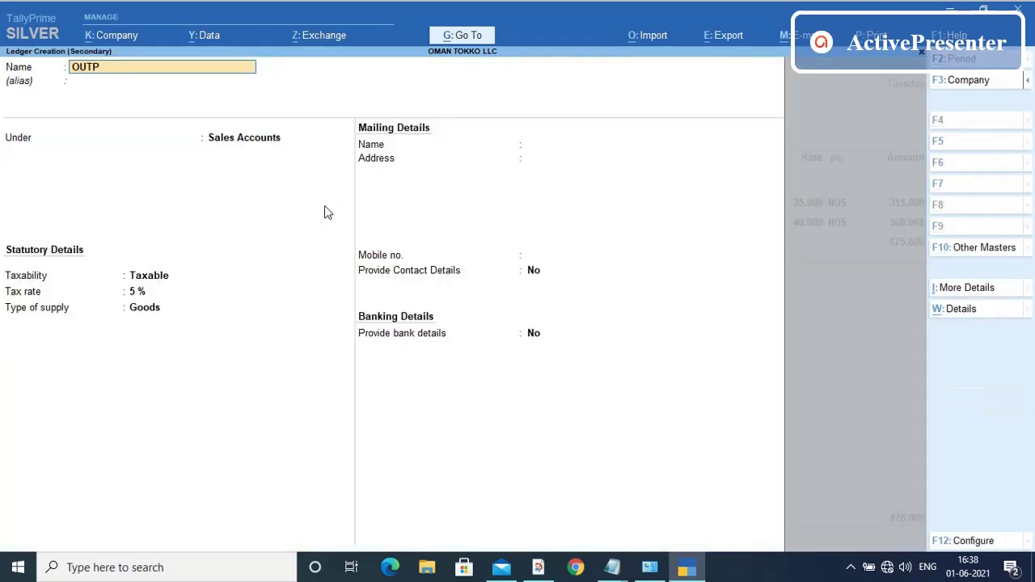
text(UT VAT 5)
text(%)
key(Return)
key(Return)
text(Du)
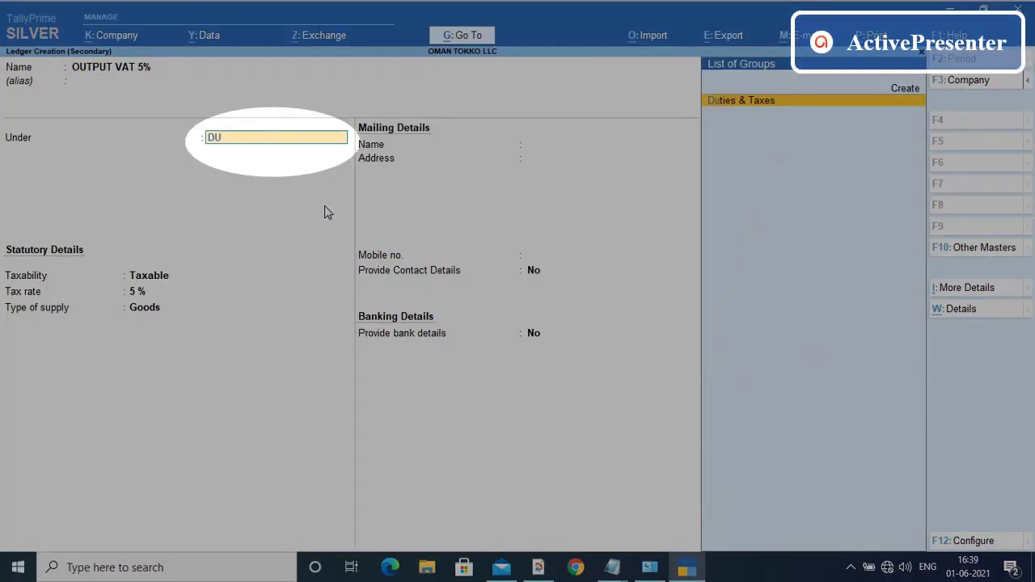
text(t)
key(Return)
key(Down)
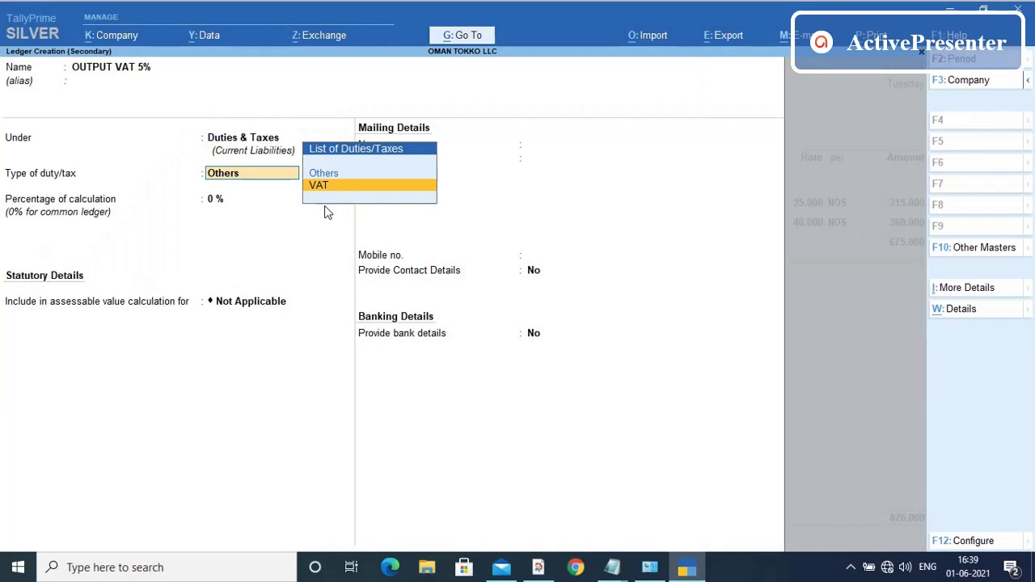
key(Return)
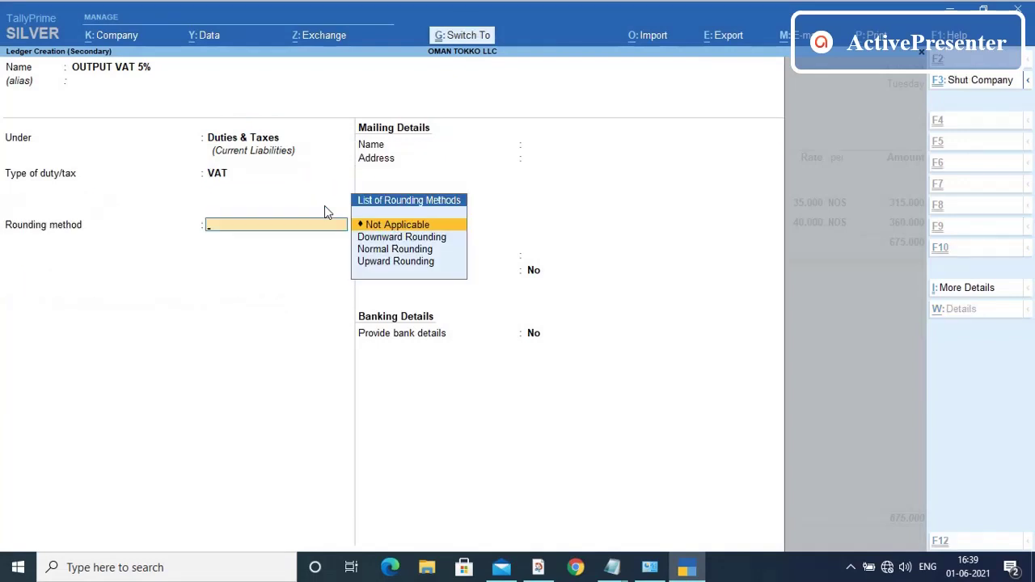
key(Return)
key(ctrl+a)
key(Return)
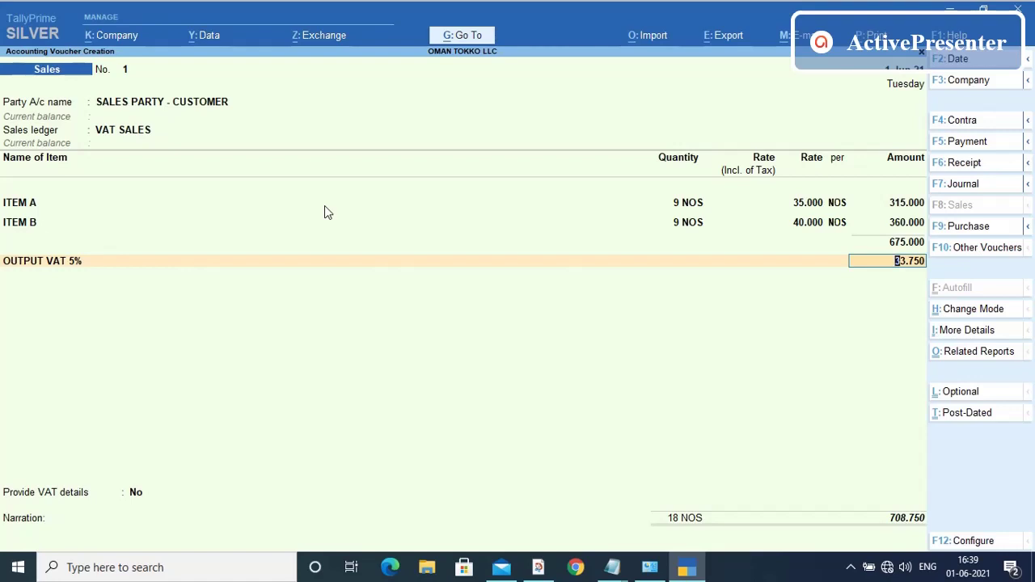
key(ctrl)
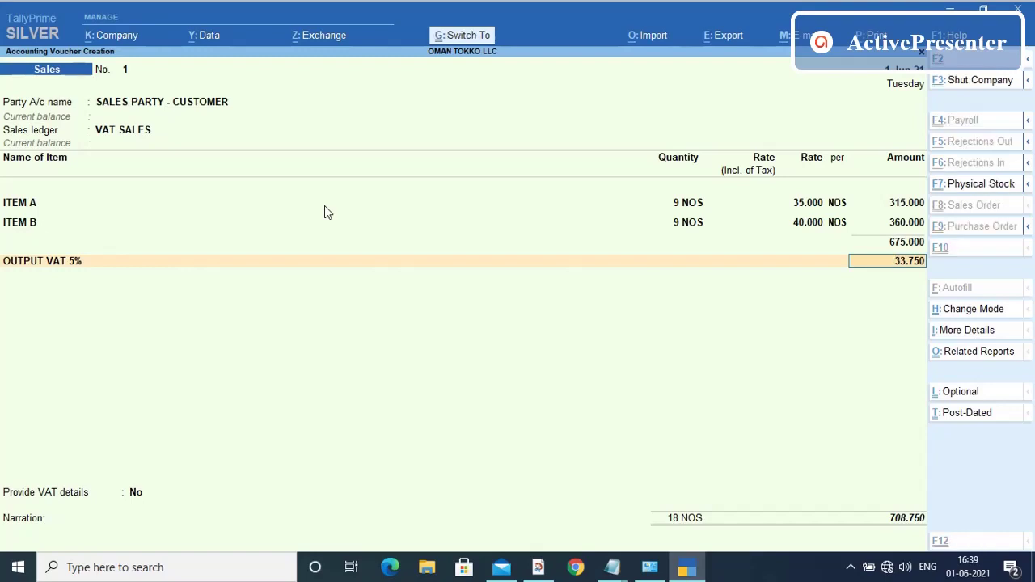
Save the sales voucher, quit voucher entry, and open the Stock Summary
key(ctrl+a)
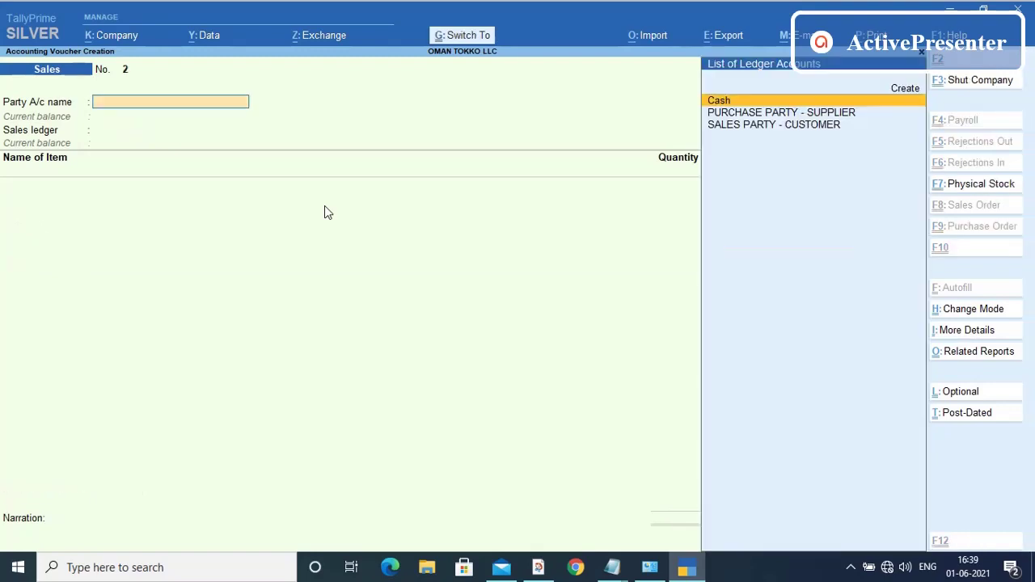
key(Escape)
key(Return)
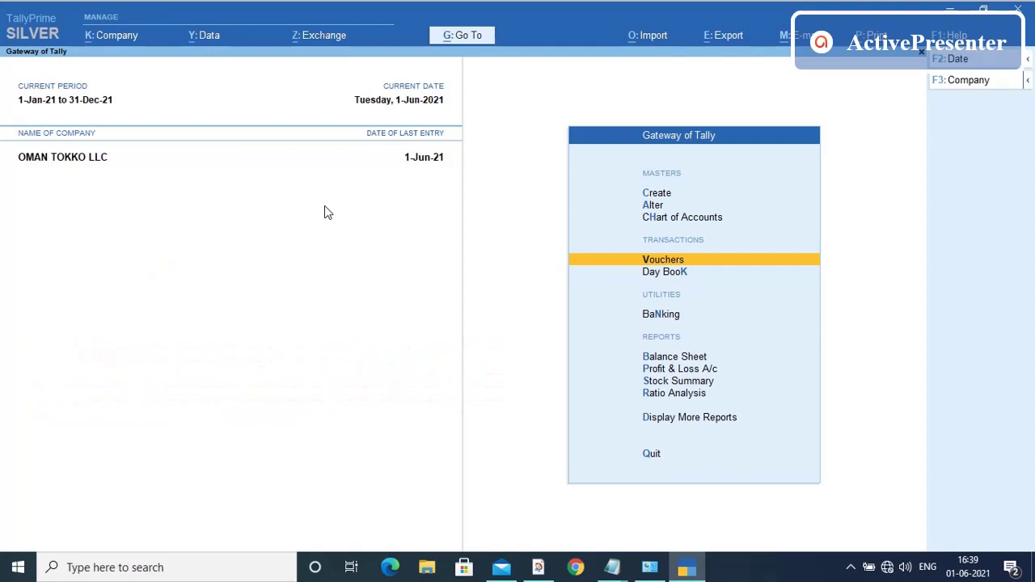
key(Down)
key(Down)
key(Down)
key(Down)
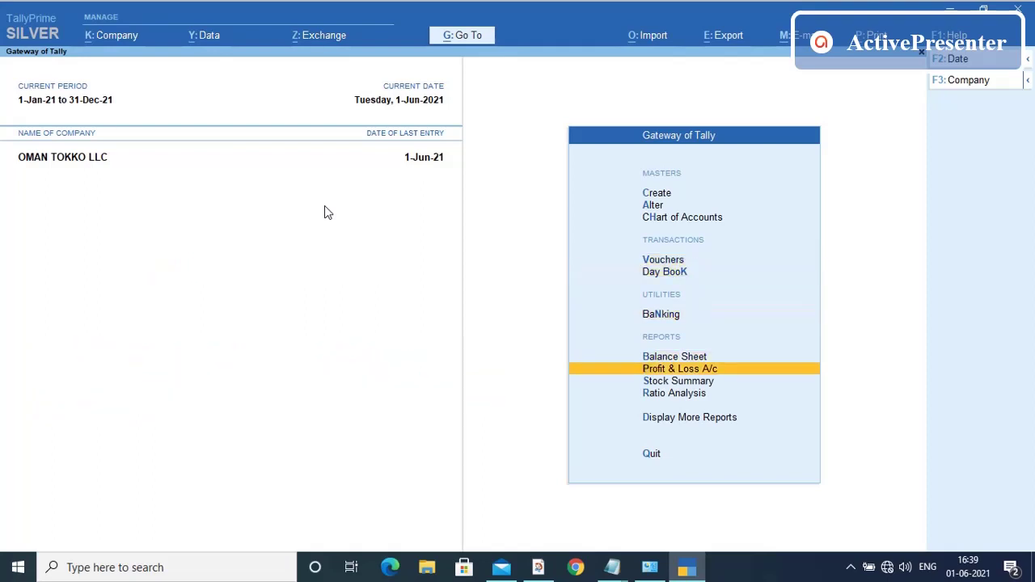
key(Down)
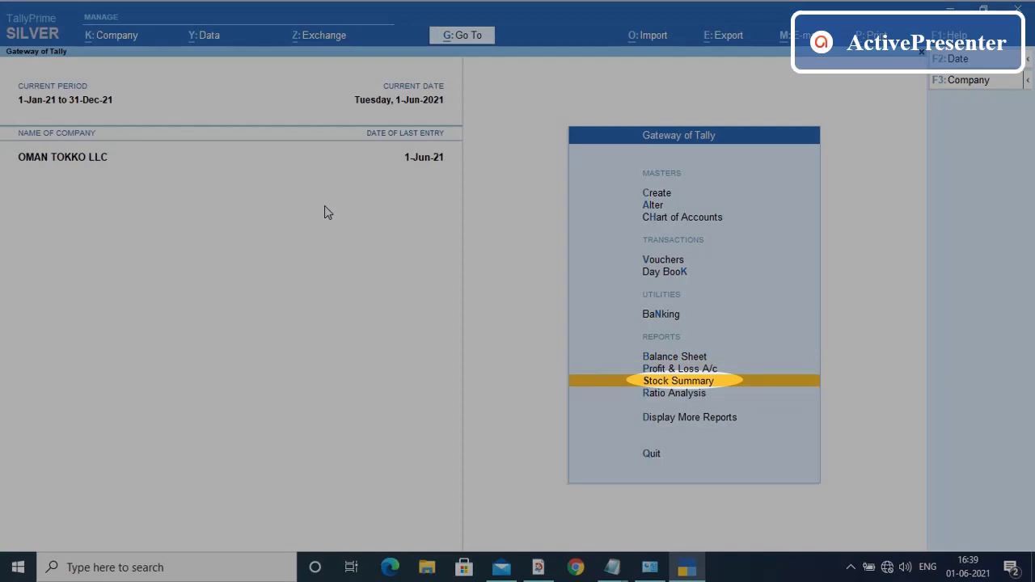
key(Return)
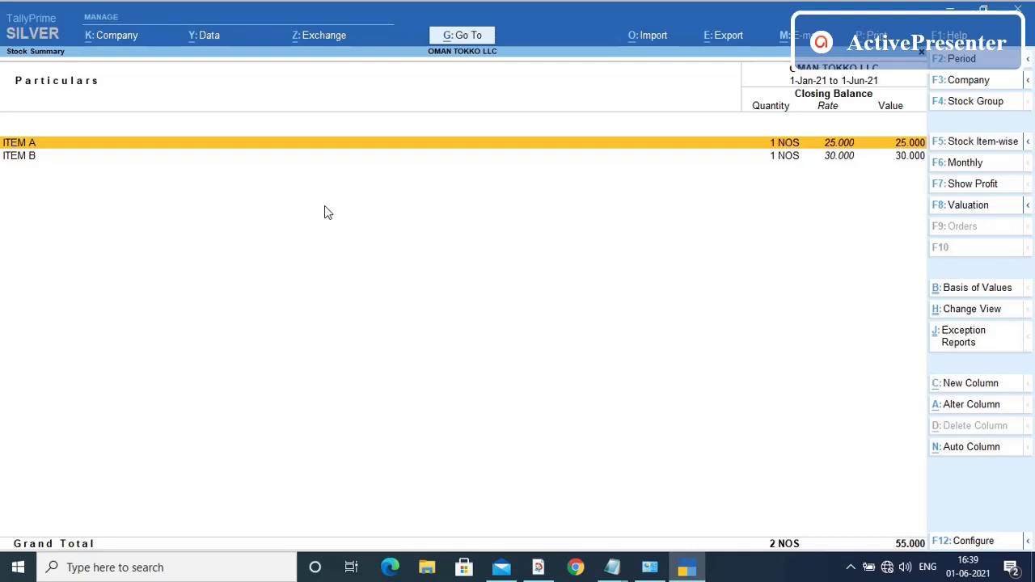
key(Return)
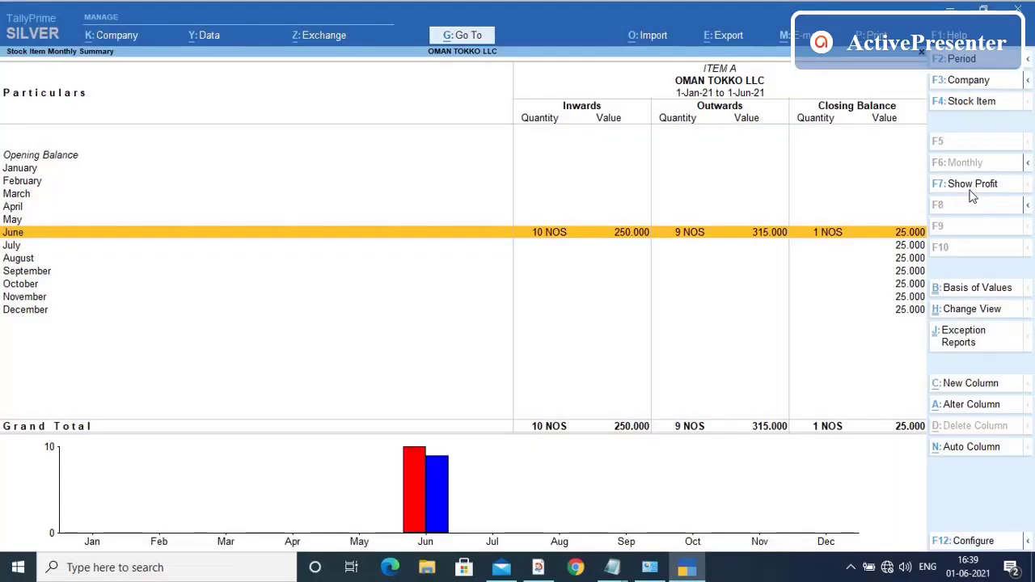
click(971, 194)
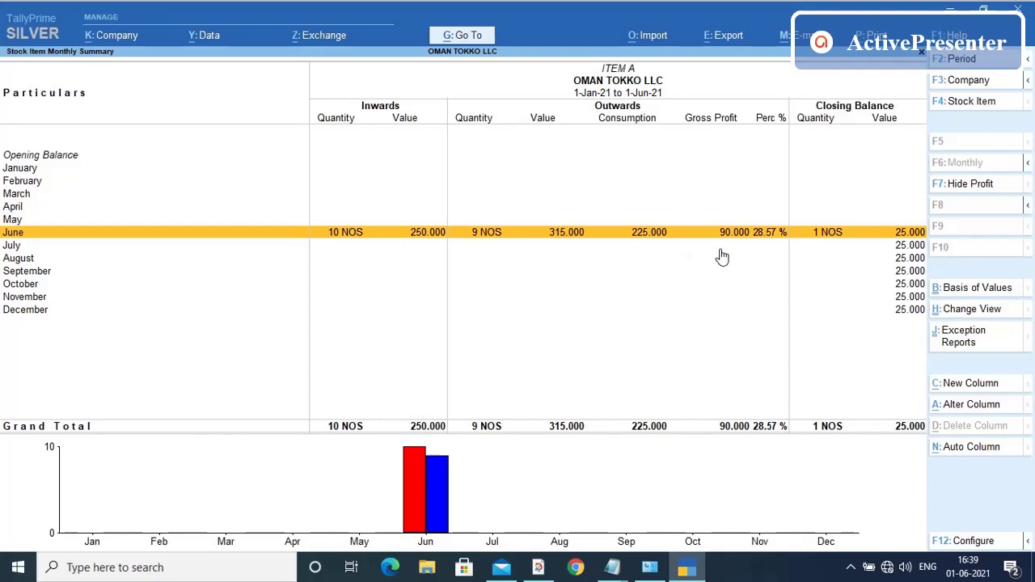
key(Escape)
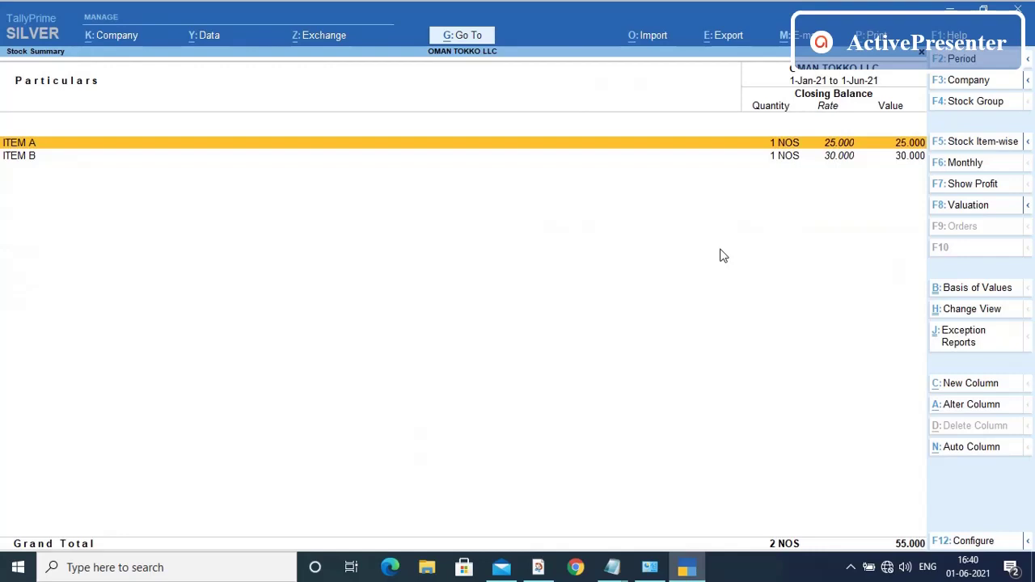
Reopen the Stock Summary with profit shown: 90.000 per item, 180.000 total (26.67%)
key(Escape)
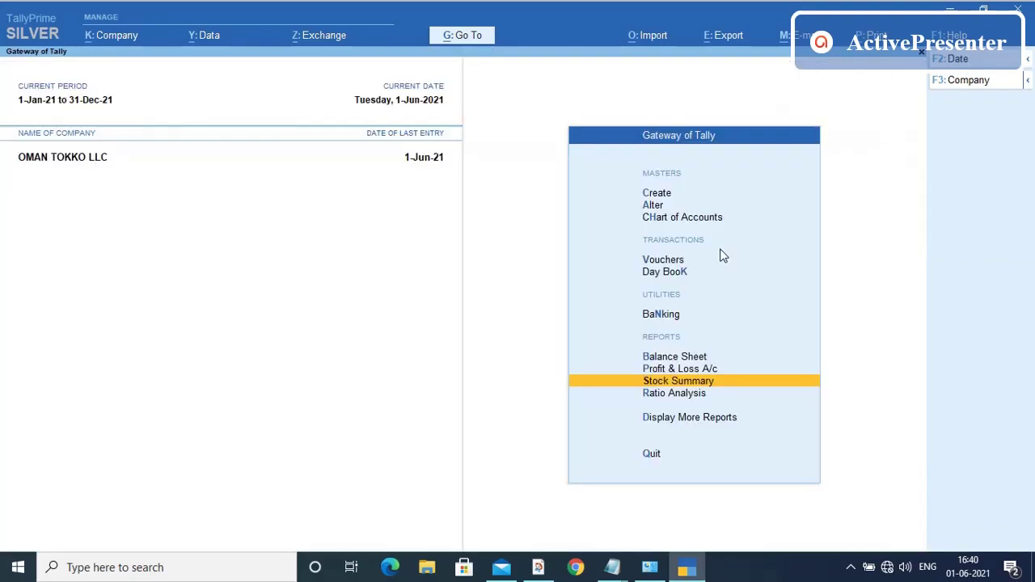
key(Return)
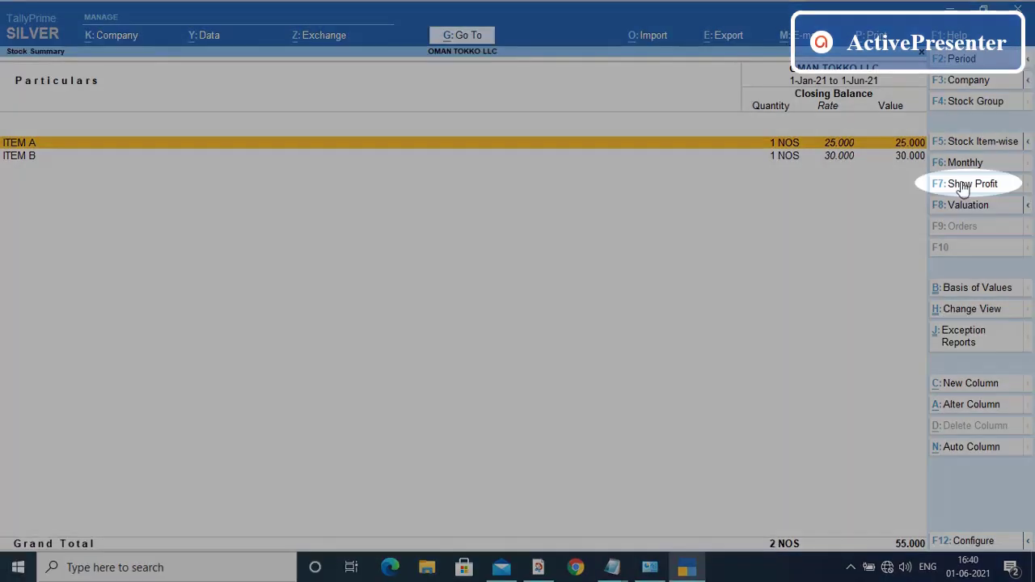
click(963, 185)
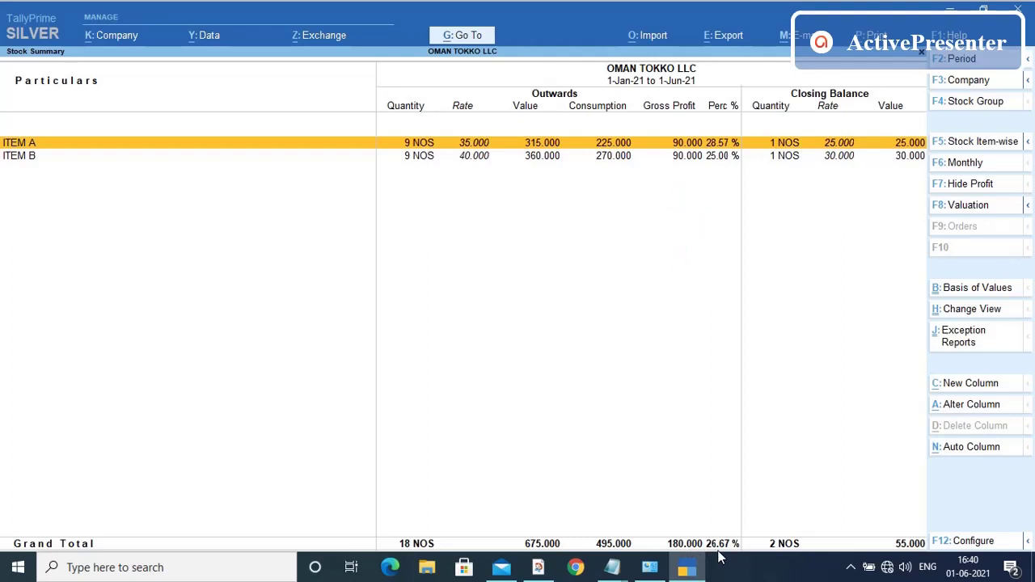
key(Escape)
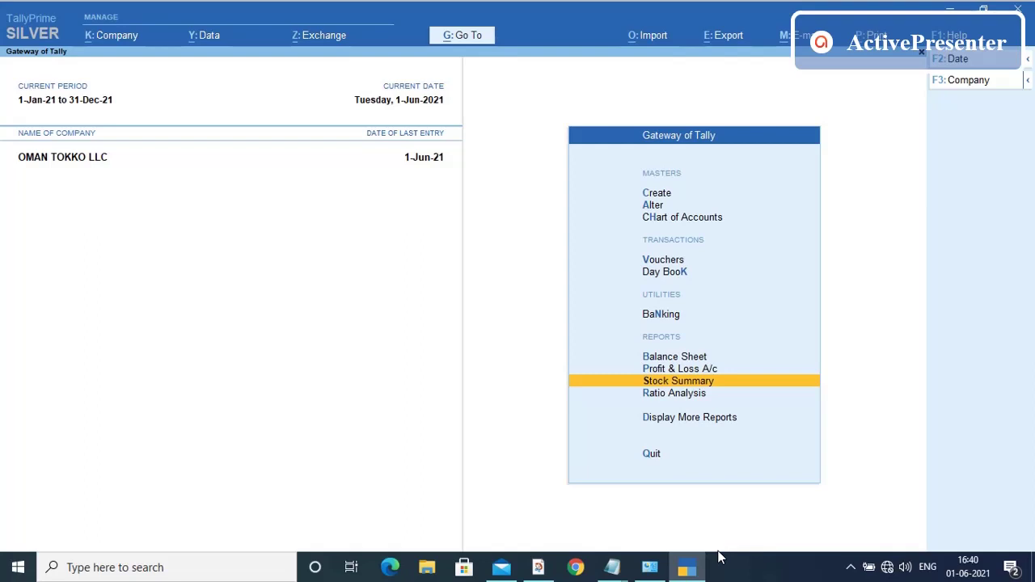
Open the VAT Return under VAT Reports and set the period to start 1-Jun-21
key(d)
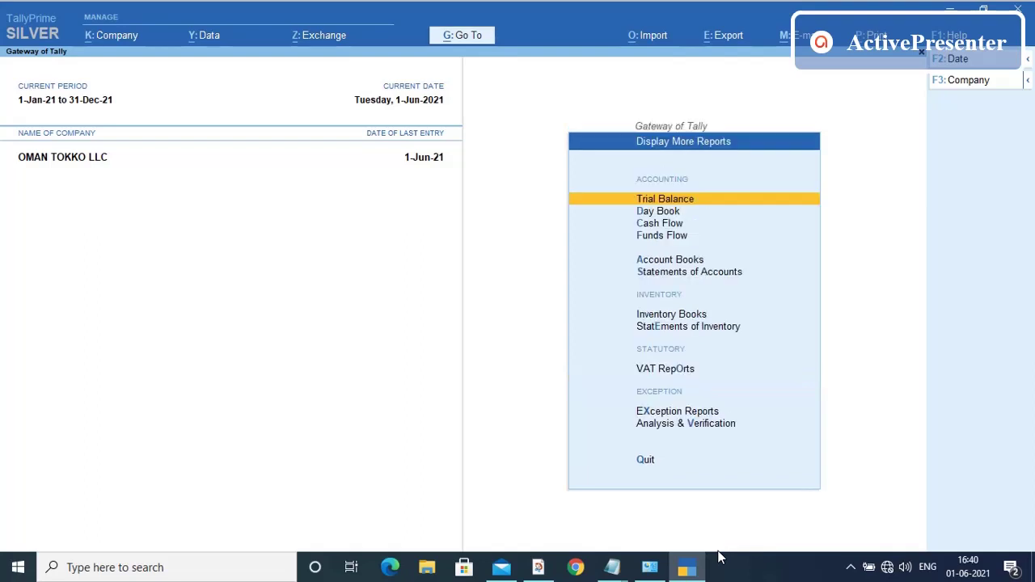
key(Down)
key(Down)
key(Down)
key(Down)
key(Down)
key(Down)
key(Down)
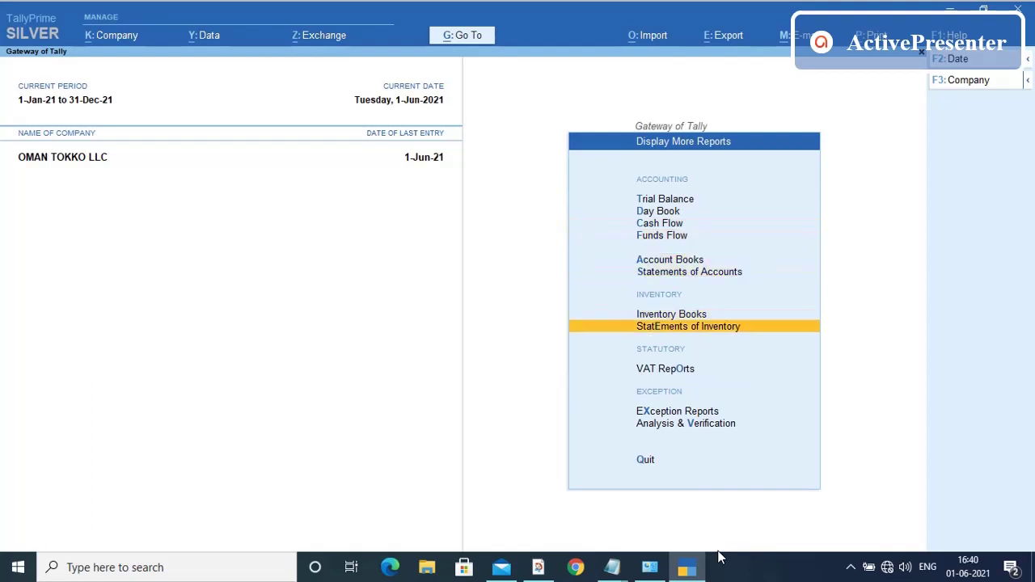
key(Down)
key(Return)
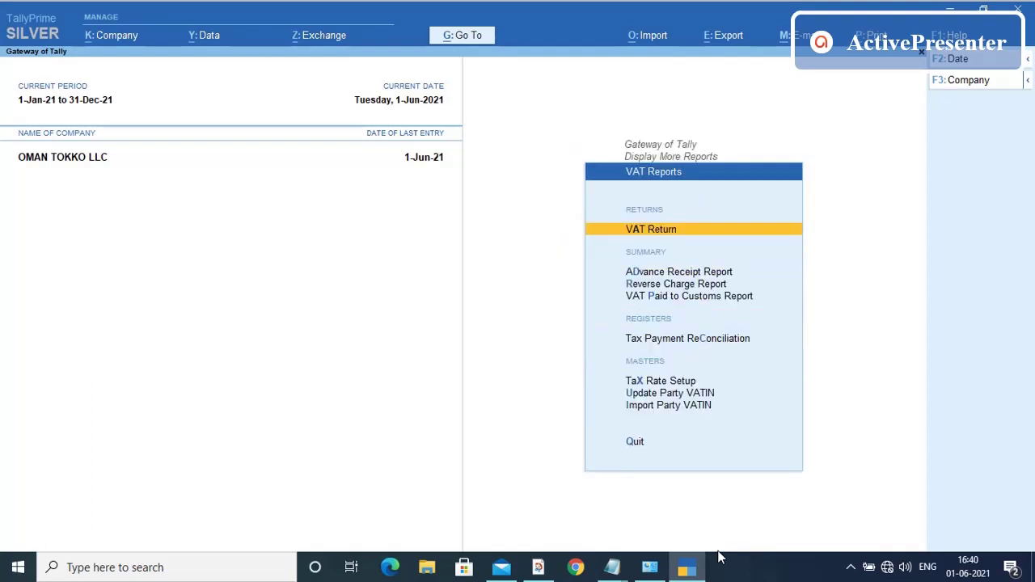
key(Return)
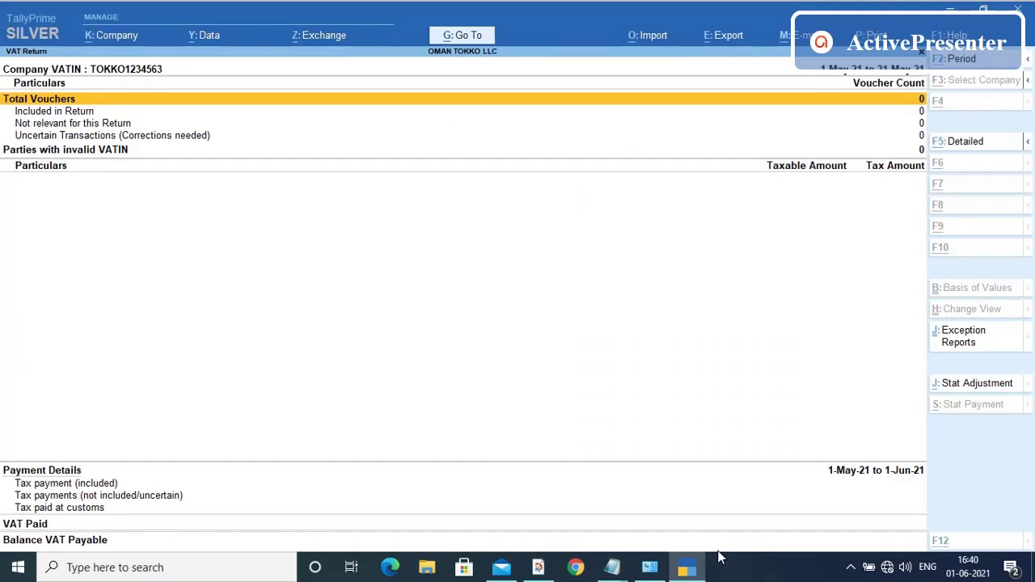
key(F2)
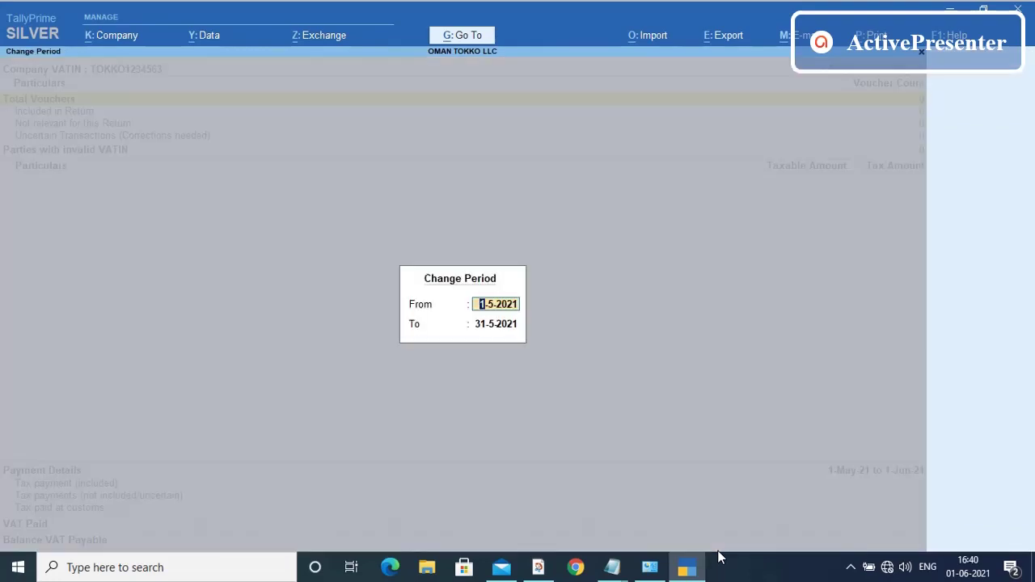
text(jun)
key(Return)
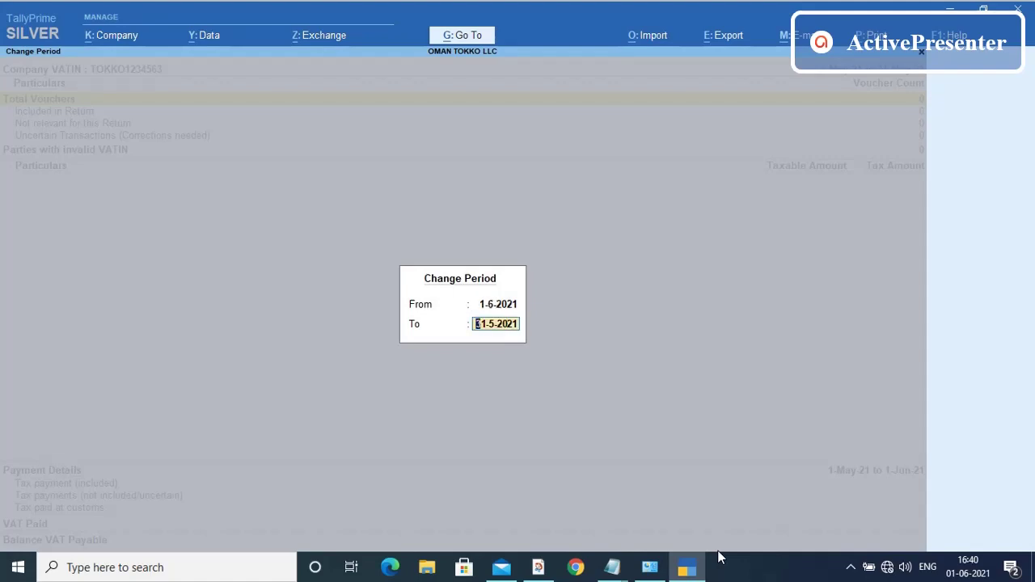
Apply the June end date, review the 6.250 VAT payable, then close the VAT Return
text(jun)
key(Return)
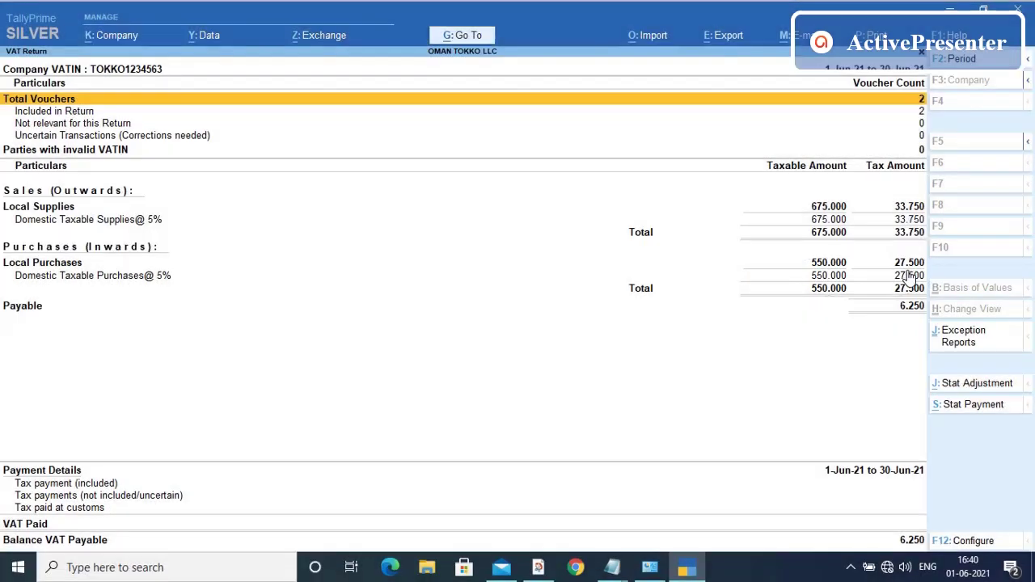
click(904, 320)
key(Escape)
key(Escape)
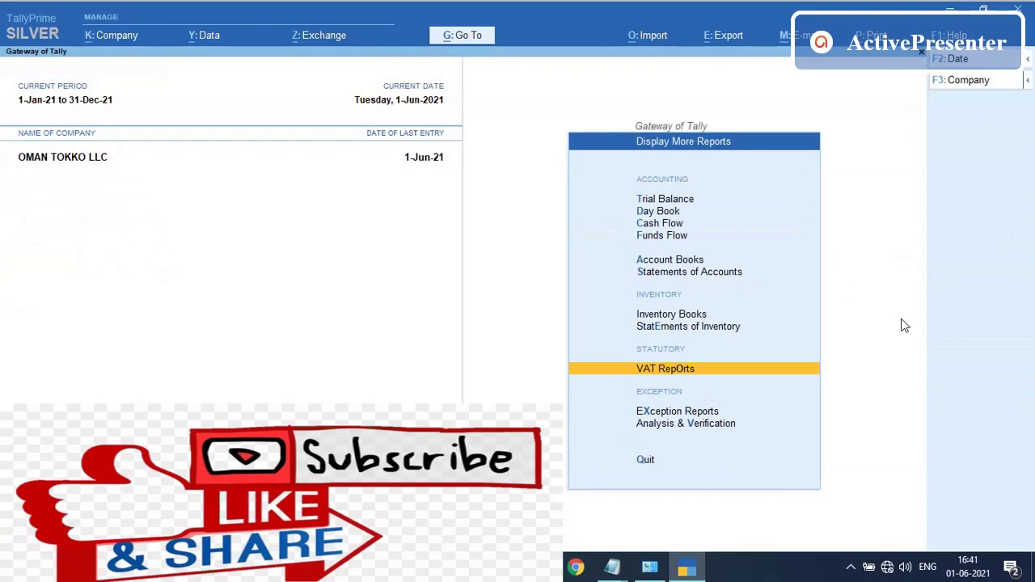
key(Escape)
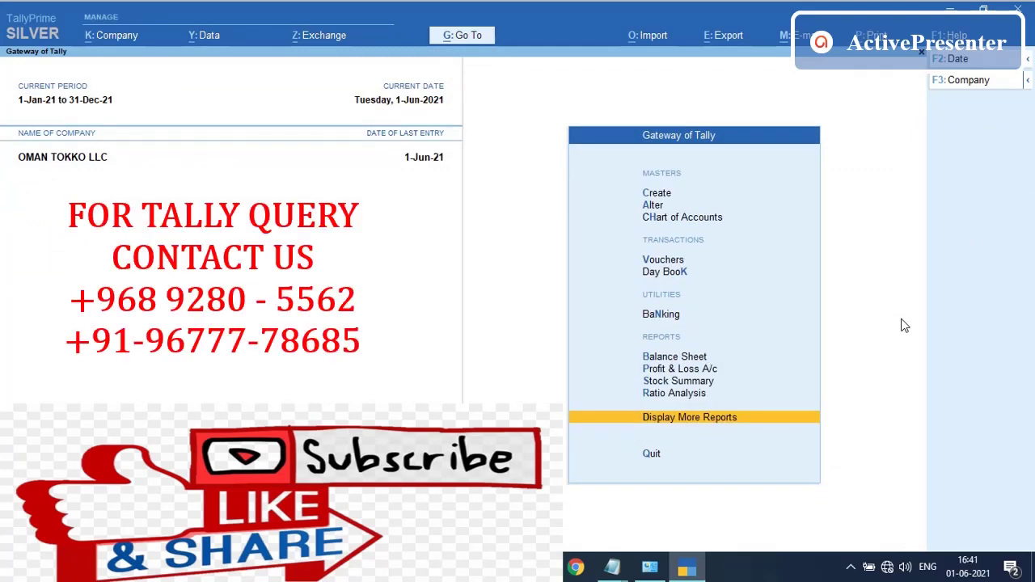